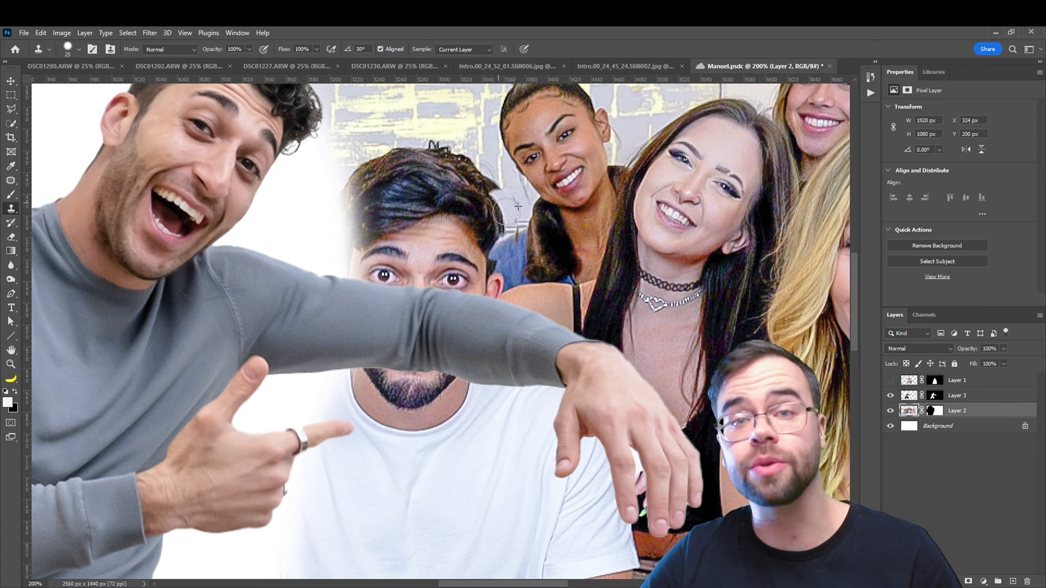
- Show Layer 1 again and select Layer 3, the man in the grey sweater
key("ctrl+d")
left_click(890, 380)
left_click(890, 381)
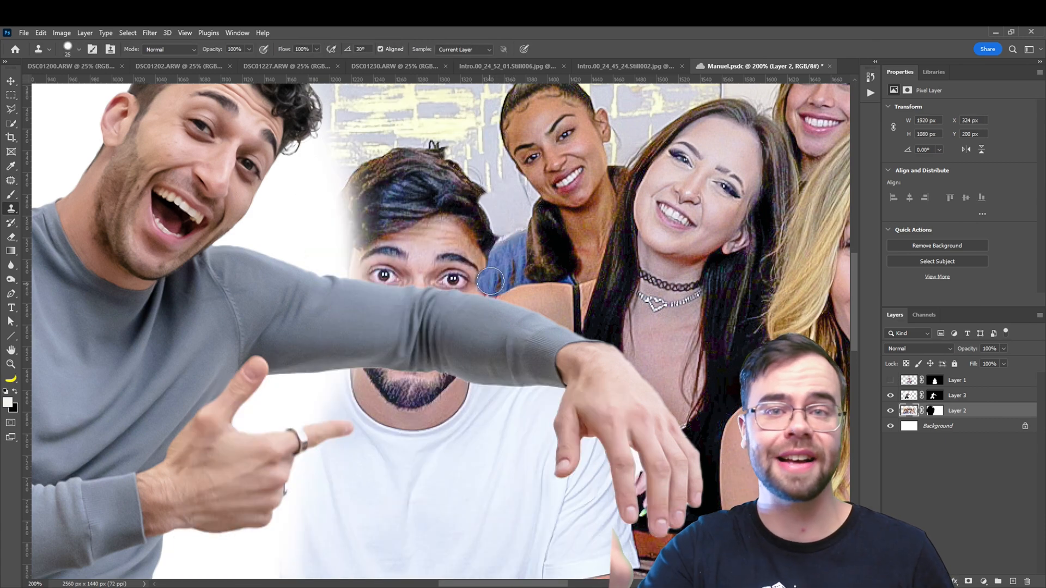
left_click(891, 380)
left_click(957, 396)
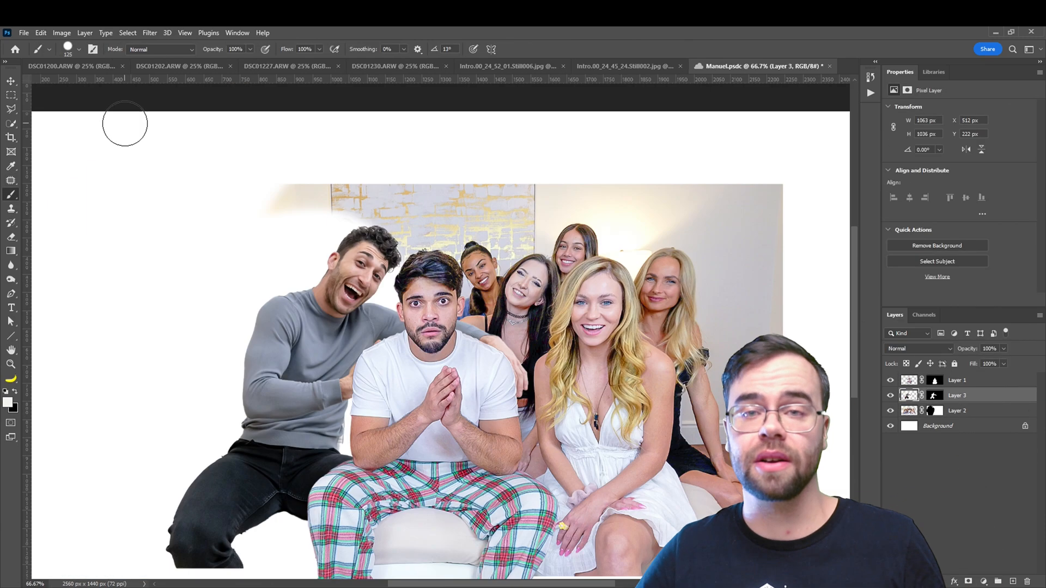
- Puppet-warp the man in grey on Layer 3, pinning his legs and shifting his shoulder slightly
left_click(40, 33)
left_click(63, 254)
left_click(205, 524)
left_click(288, 476)
left_click_drag(288, 318, 302, 321)
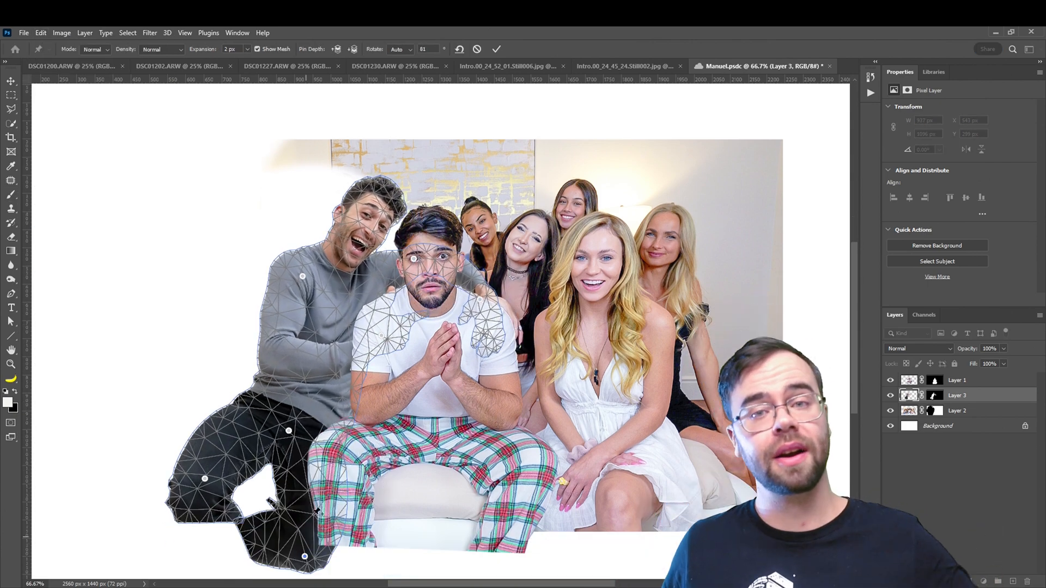
left_click(150, 33)
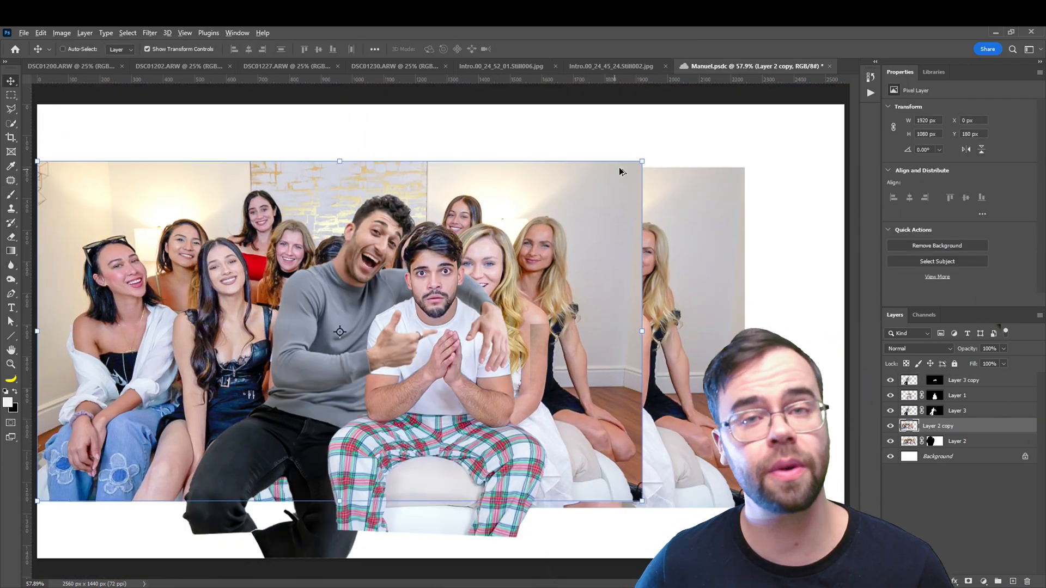
- Enlarge the group photo on Layer 2 copy to about 2225 × 1392 px and tilt it slightly clockwise
mouse_move(622, 184)
left_mouse_down()
mouse_move(624, 203)
mouse_move(612, 189)
mouse_move(647, 189)
mouse_move(619, 195)
left_mouse_up()
left_click_drag(681, 137, 699, 171)
left_click_drag(571, 228, 600, 228)
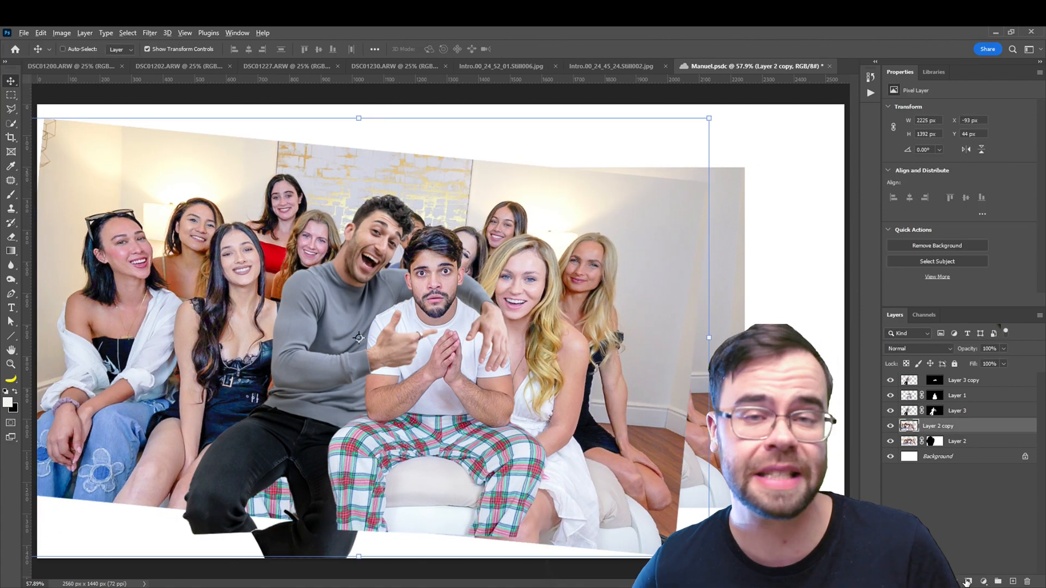
- Add a hide-all mask to Layer 2 copy and paint the women beside the man in grey back in with a 500 px brush
left_click(968, 582, "alt")
key("b")
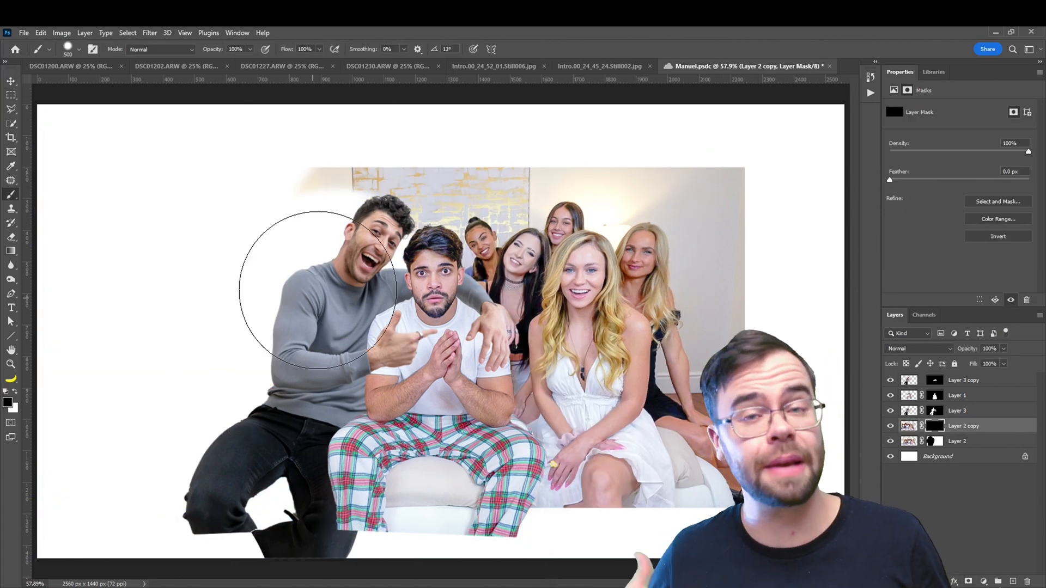
key("x")
mouse_move(317, 290)
left_mouse_down()
mouse_move(199, 234)
mouse_move(257, 225)
mouse_move(444, 90)
mouse_move(480, 106)
left_mouse_up()
key("x")
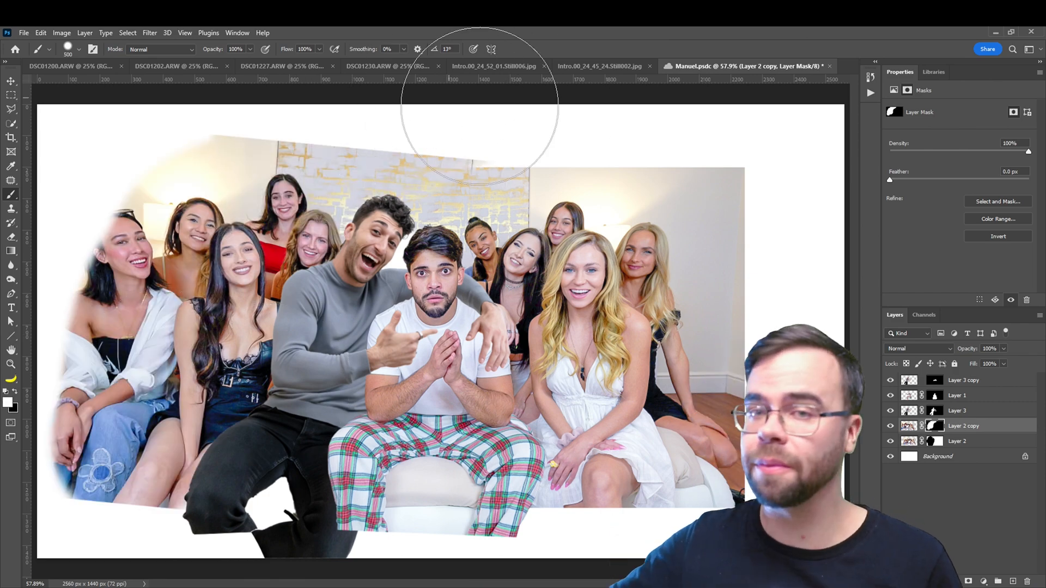
key("x")
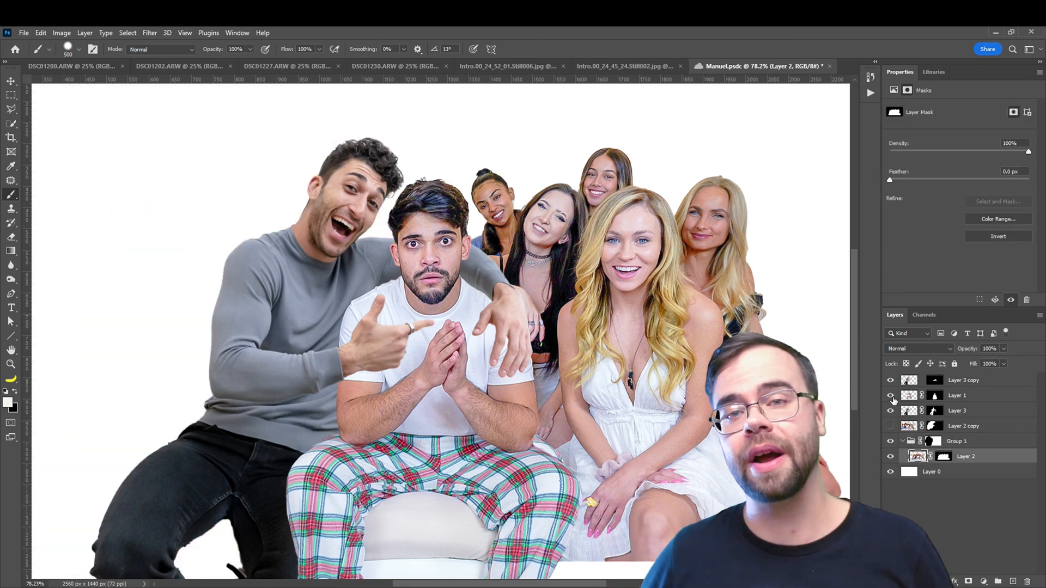
- Move the Layer 2 photo with the blonde woman across toward the man in grey
key("v")
left_click_drag(652, 364, 335, 276)
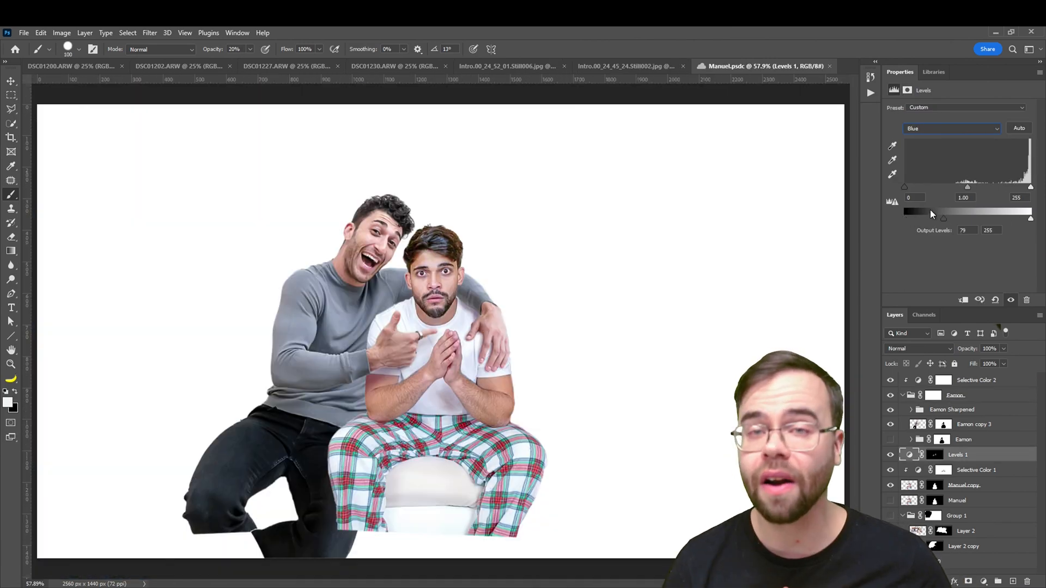
- Adjust the blue channel midtones in the Levels 1 adjustment
left_click_drag(968, 186, 981, 187)
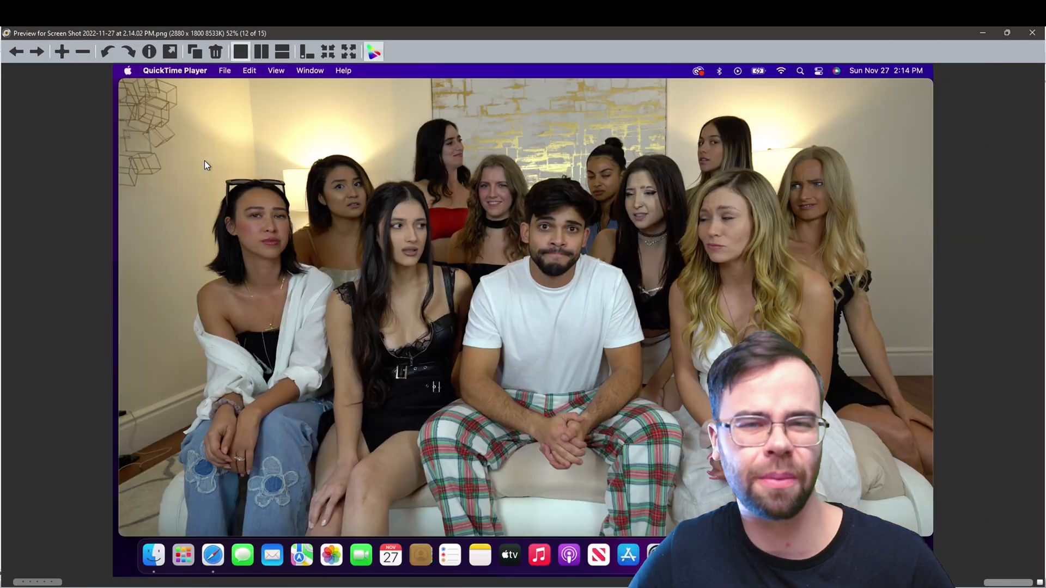
- Browse the reference shots of the seated group and compare the women's poses and expressions
key("Left")
key("Left")
key("Left")
key("Left")
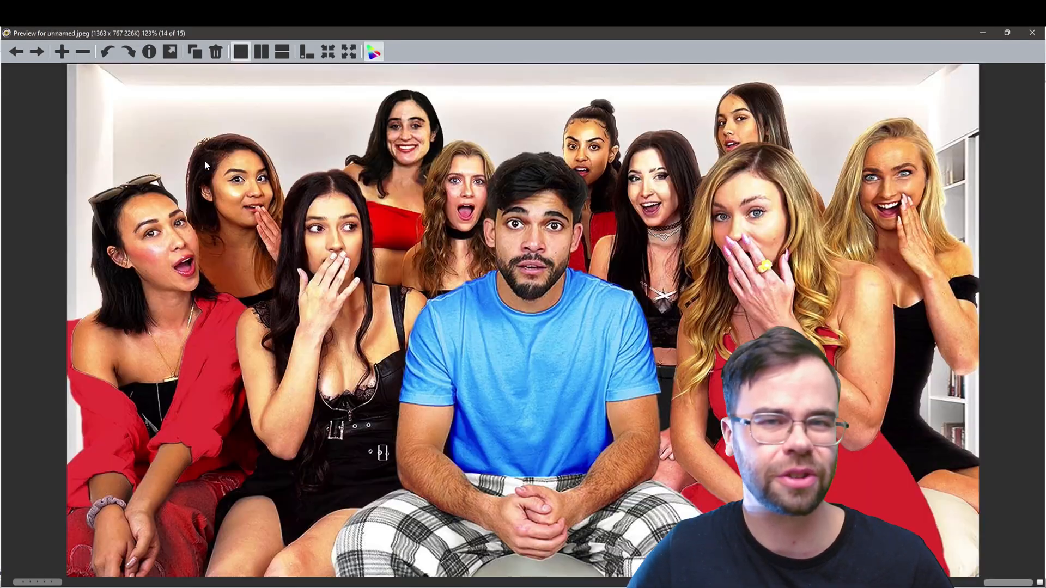
key("Left")
key("Left")
key("Left")
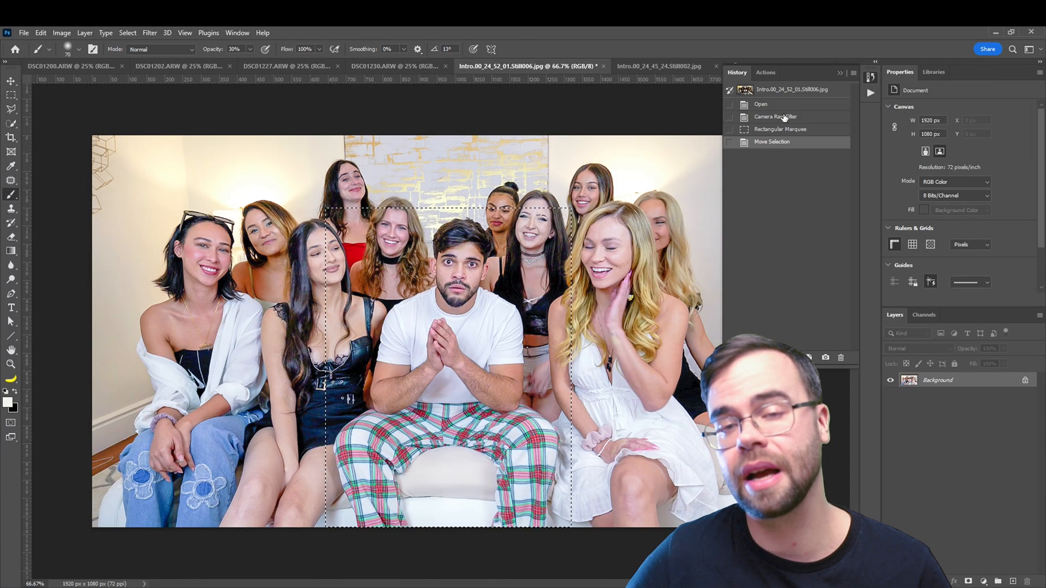
- Return Intro.00_24_52_01.Still006.jpg to its Camera Raw Filter history state
left_click(777, 116)
right_click(777, 116)
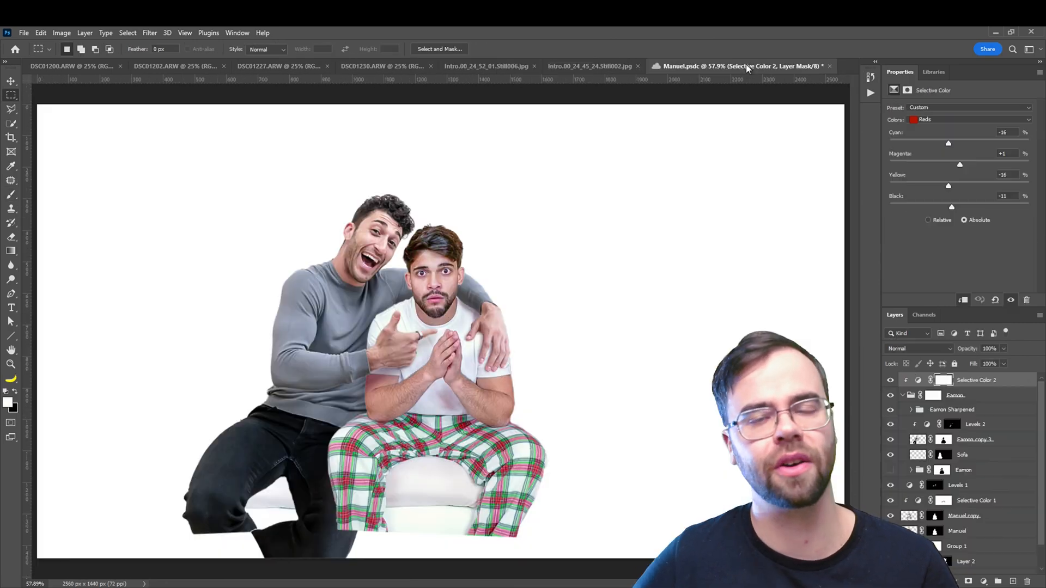
- Paste the copied crop of the women into the composite as a new layer and flip it horizontally
key("ctrl+v")
left_click(62, 33)
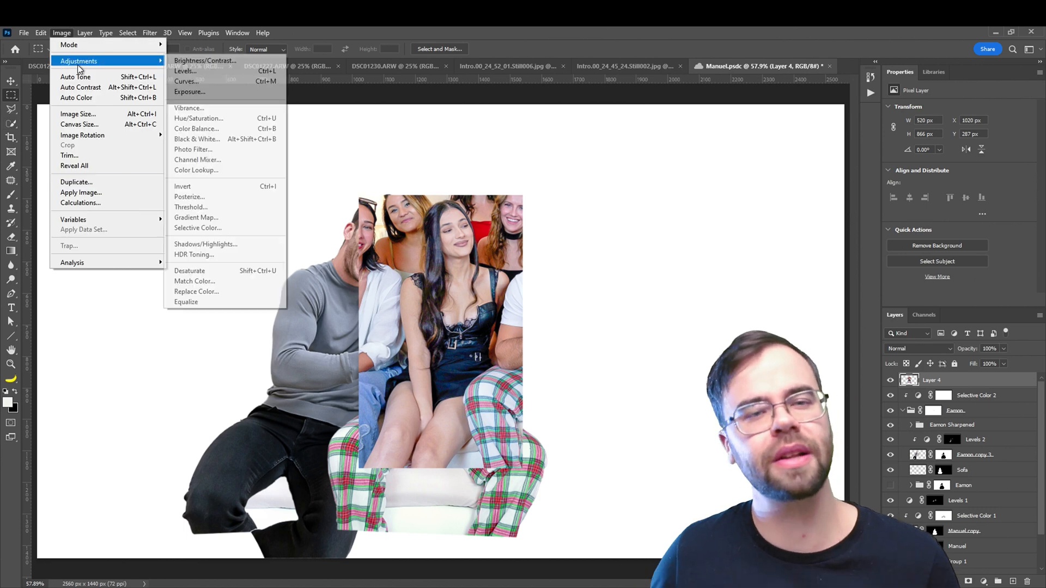
mouse_move(41, 33)
mouse_move(70, 280)
left_click(204, 484)
- Place the pasted women beside the man in the white shirt and order Layer 4 beneath his layers
left_click(11, 81)
left_click_drag(441, 327, 593, 337)
left_click_drag(958, 381, 971, 556)
left_click_drag(599, 305, 574, 352)
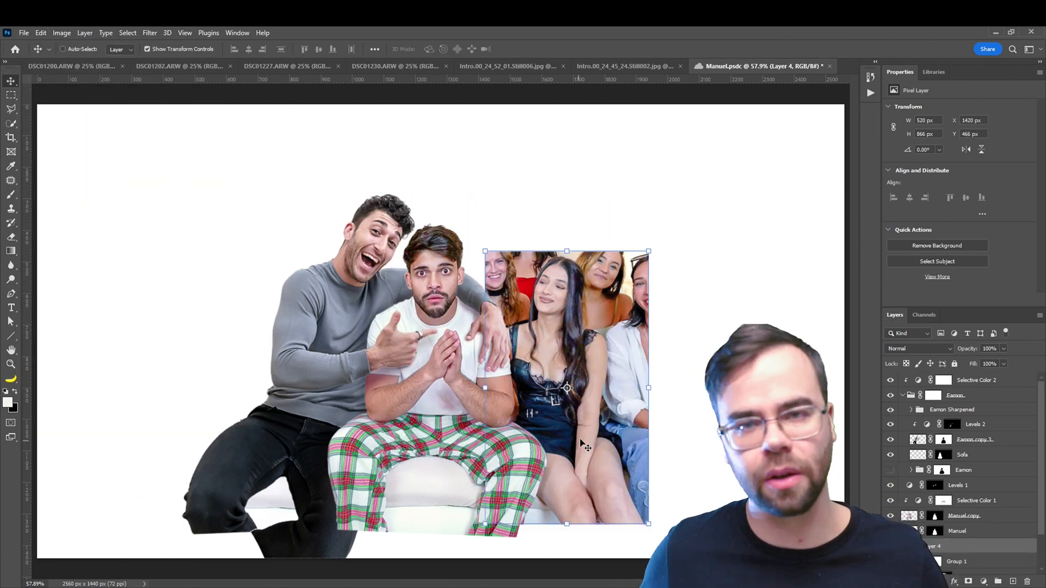
- Enlarge and tilt Layer 4 to about 716 × 1088 px so the dark-haired woman sits next to the man in white
left_click_drag(485, 252, 465, 219)
left_click_drag(583, 338, 591, 312)
left_click_drag(473, 194, 494, 223)
left_click_drag(599, 298, 589, 315)
left_click_drag(666, 240, 662, 190)
left_click_drag(610, 289, 601, 301)
key("Return")
- Remove the background of Layer 4, nudge the cutout closer to the men and save the file
left_click(937, 246)
left_click_drag(556, 261, 544, 254)
key("ctrl+s")
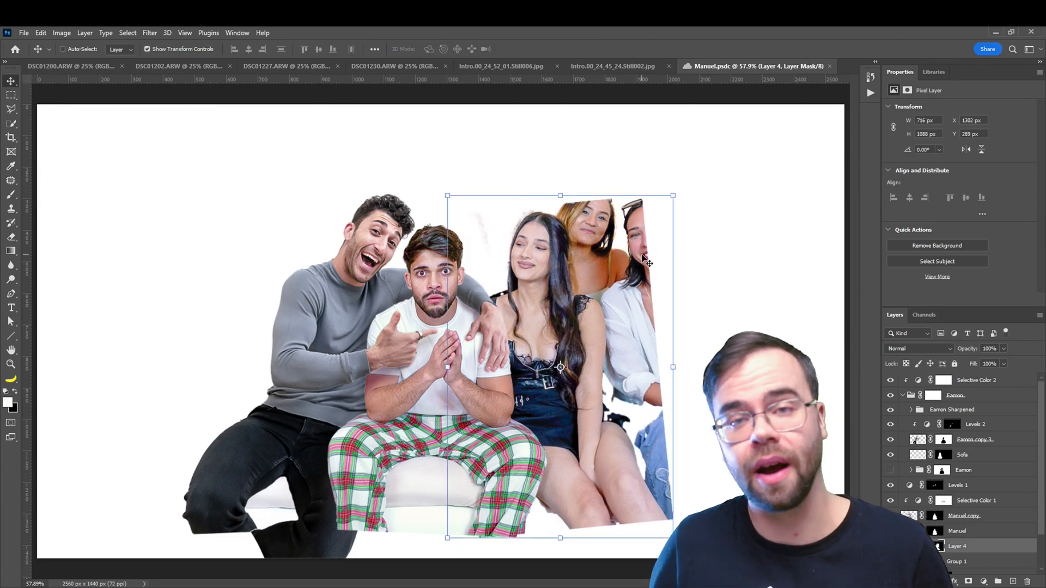
- Paint black on Layer 4's mask to hide the two other women next to the dark-haired woman
scroll(542, 255, "up", 3)
key("b")
key("x")
key("0")
left_click_drag(414, 142, 414, 202)
left_click_drag(643, 158, 475, 162)
left_click_drag(475, 155, 518, 359)
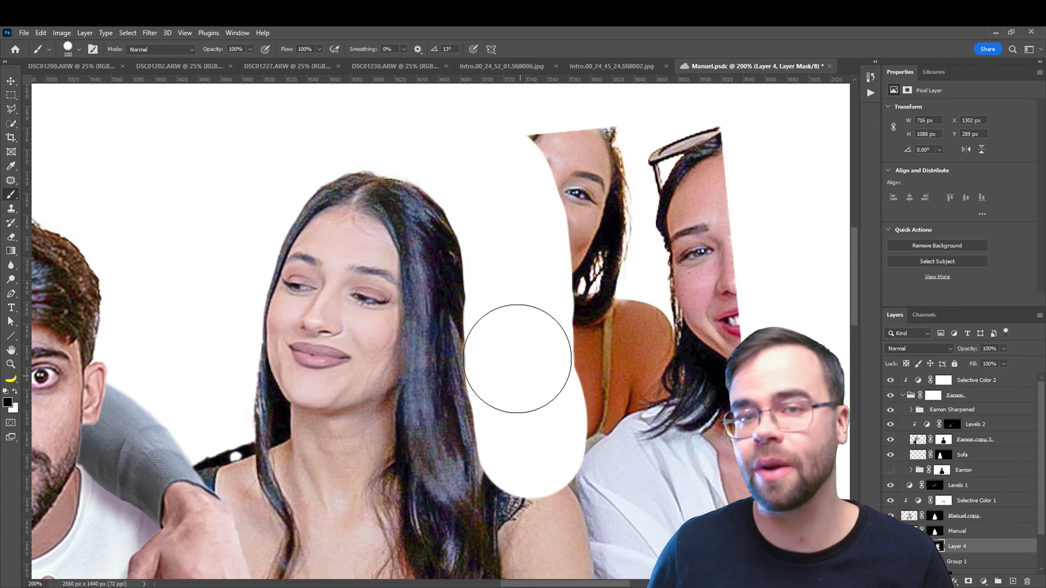
left_click_drag(526, 490, 511, 169)
mouse_move(512, 178)
left_mouse_down()
mouse_move(632, 285)
mouse_move(637, 429)
left_mouse_up()
left_click_drag(637, 430, 593, 196)
key("ctrl+z")
mouse_move(648, 305)
left_mouse_down()
mouse_move(663, 345)
mouse_move(643, 305)
left_mouse_up()
left_click_drag(593, 490, 496, 158)
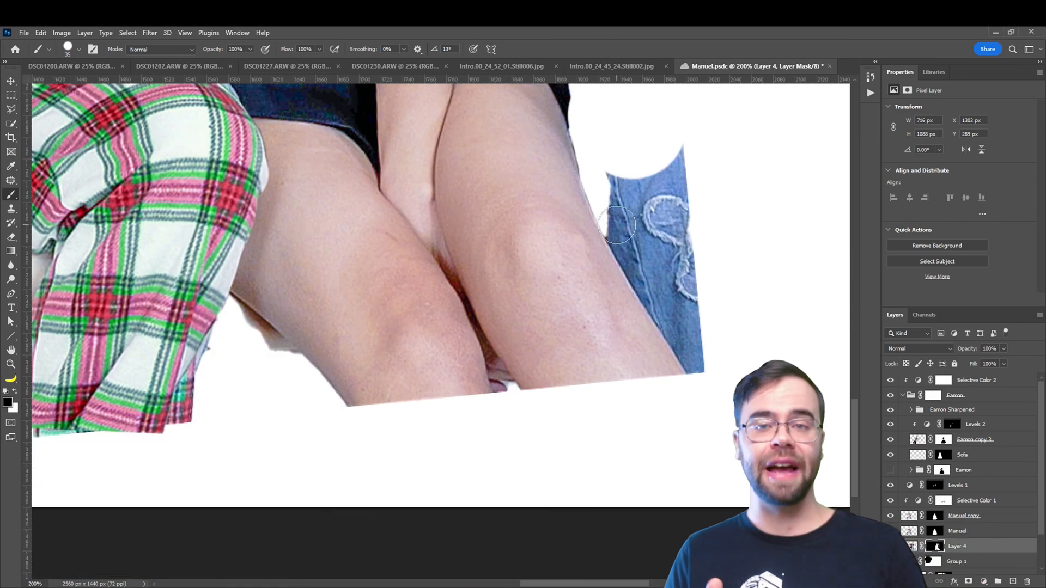
- Mask out the leftover denim leg and the remnants around the dark-haired woman's legs, varying the brush size
left_click_drag(664, 191, 675, 327)
left_click_drag(247, 136, 436, 545)
key("bracketleft")
key("bracketleft")
key("bracketleft")
key("bracketleft")
key("bracketleft")
key("bracketleft")
key("bracketleft")
key("bracketleft")
left_click_drag(273, 327, 260, 333)
scroll(260, 333, "down", 3)
key("bracketright")
key("bracketright")
key("bracketright")
key("bracketright")
key("bracketright")
key("bracketright")
key("bracketright")
key("bracketright")
key("bracketright")
key("bracketright")
key("bracketright")
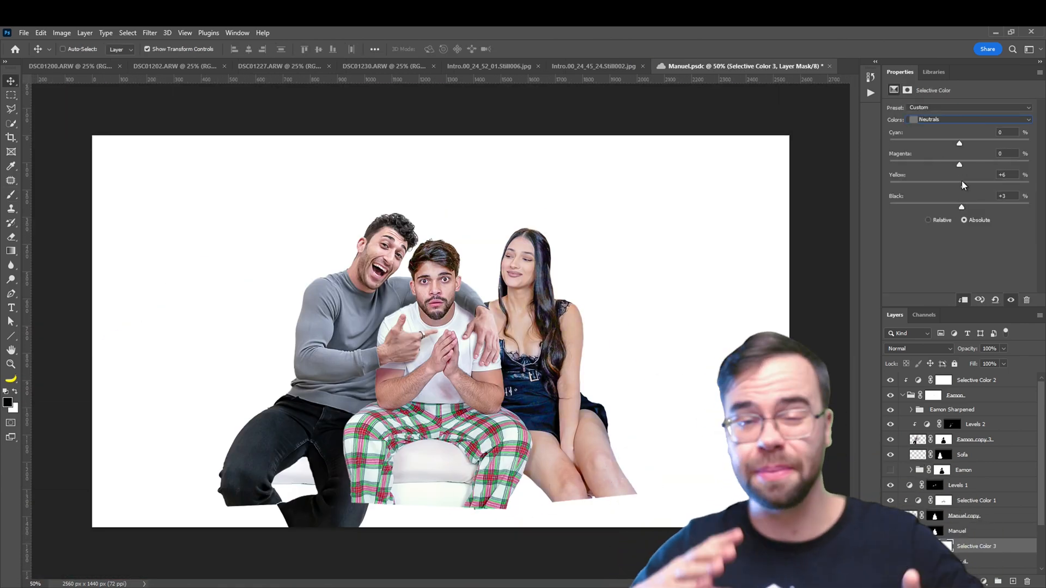
- Adjust the yellow of the neutrals and the black amount of another color range in Selective Color 3
left_click_drag(971, 187, 1013, 187)
left_click(969, 120)
left_click(932, 146)
left_click_drag(960, 208, 955, 208)
- Set the neutrals in Selective Color 3 to cyan -5, magenta +3, yellow +8 and black -5
left_click(969, 120)
left_click(931, 132)
left_click_drag(959, 144, 956, 144)
left_click_drag(960, 165, 961, 165)
left_click_drag(959, 186, 965, 186)
left_click_drag(959, 209, 957, 210)
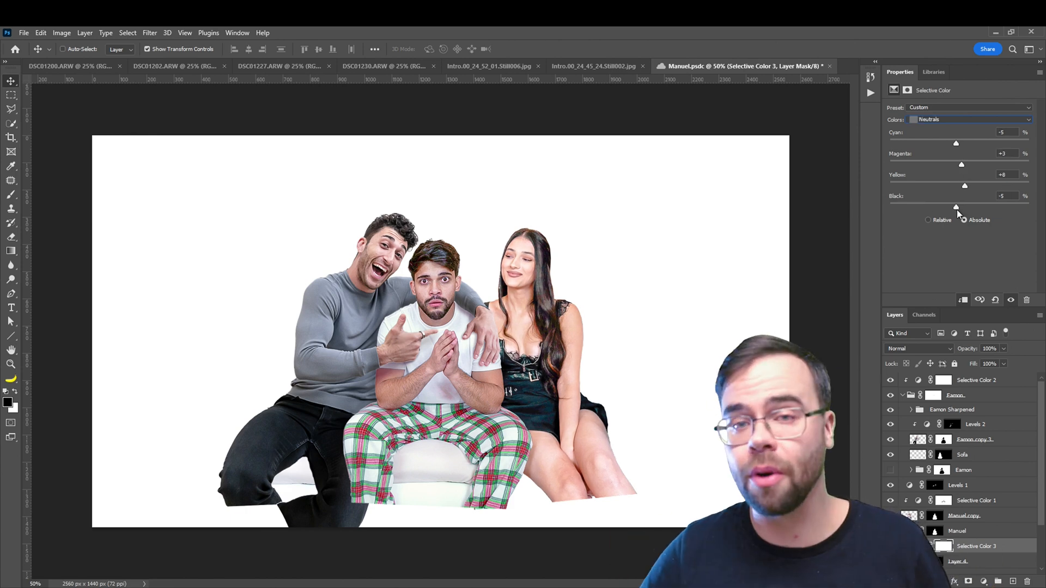
- Rotate the dark-haired woman on Layer 4 slightly counterclockwise and turn off the transform controls display
left_click(958, 561)
left_click_drag(647, 384, 679, 360)
key("Return")
left_click(147, 49)
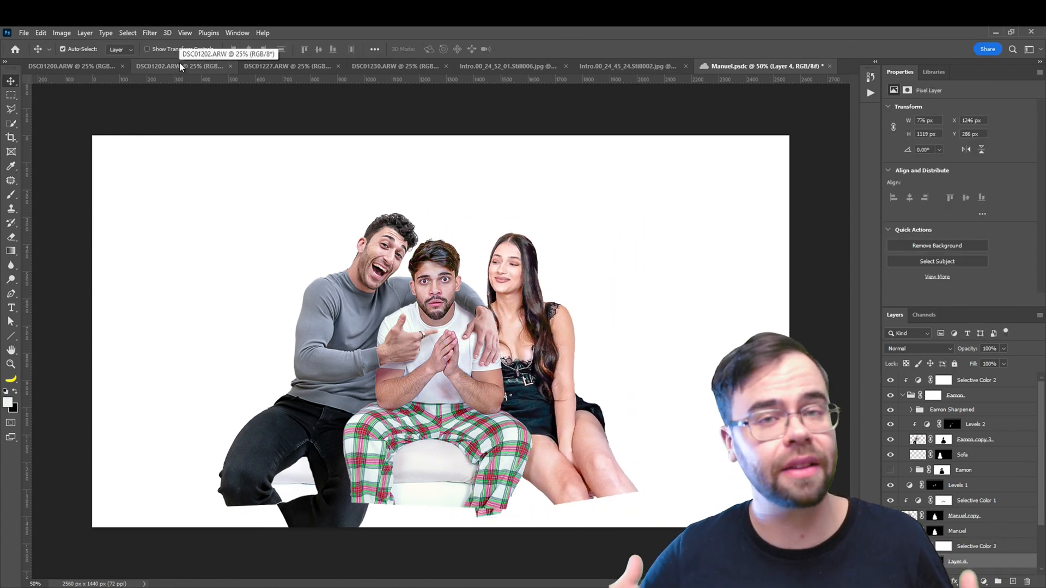
- Shift the dark-haired woman away from the men and rotate her 7.43° clockwise
left_click_drag(521, 337, 539, 343)
key("ctrl+t")
left_click_drag(551, 202, 580, 201)
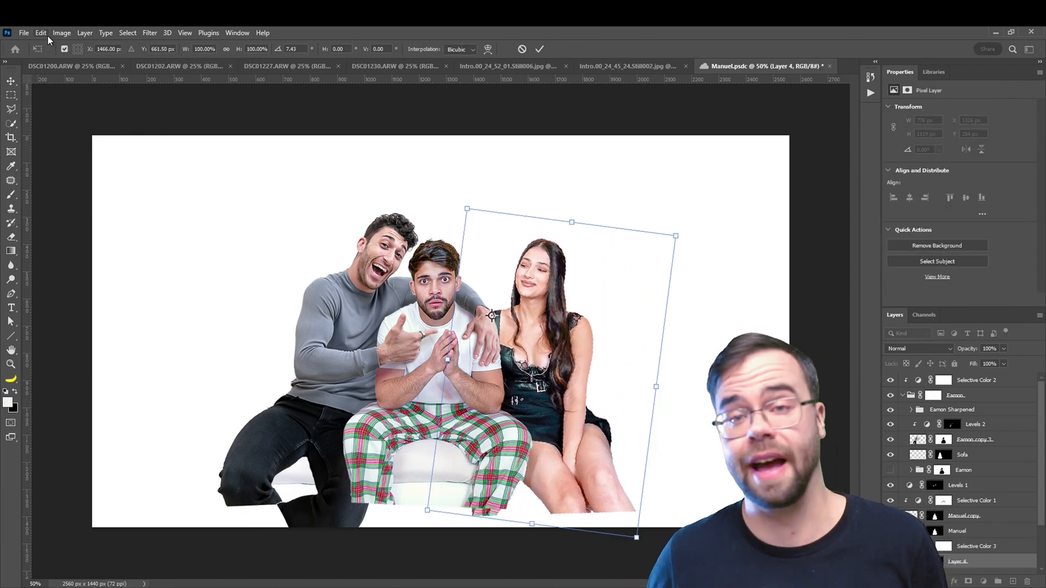
key("Return")
- Puppet-warp the dark-haired woman from pins on her thighs so her upper body leans toward the men, and save
left_click(42, 33)
left_click(66, 250)
left_click(552, 449)
left_click(620, 453)
left_click_drag(569, 280, 544, 278)
key("Return")
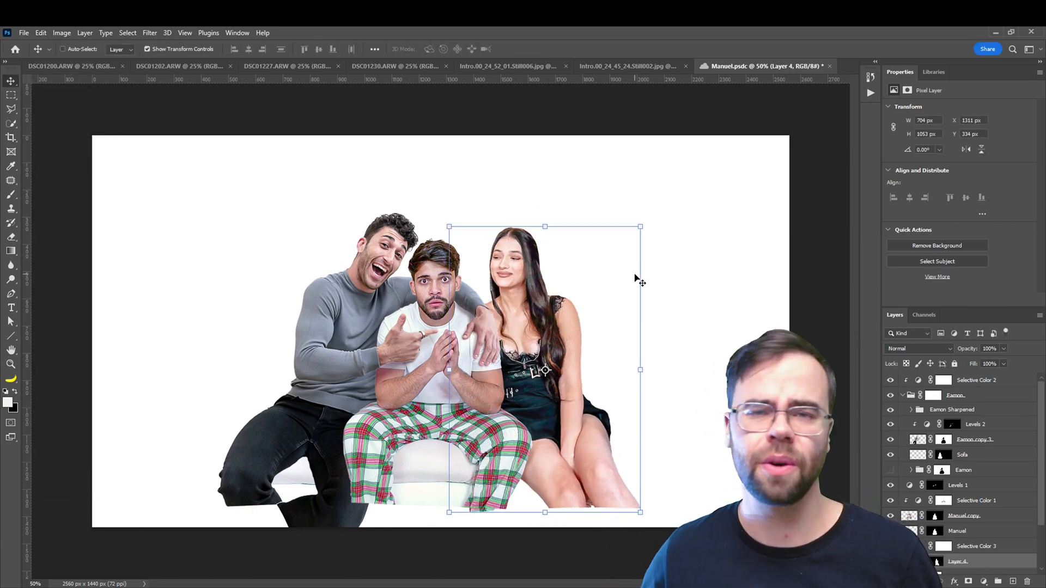
left_click_drag(659, 234, 651, 238)
key("ctrl+s")
- Add a new layer above Selective Color 1 and set its blend mode to Color
key("ctrl+plus")
key("ctrl+plus")
scroll(977, 463, "down", 3)
left_click(977, 456)
left_click(977, 472)
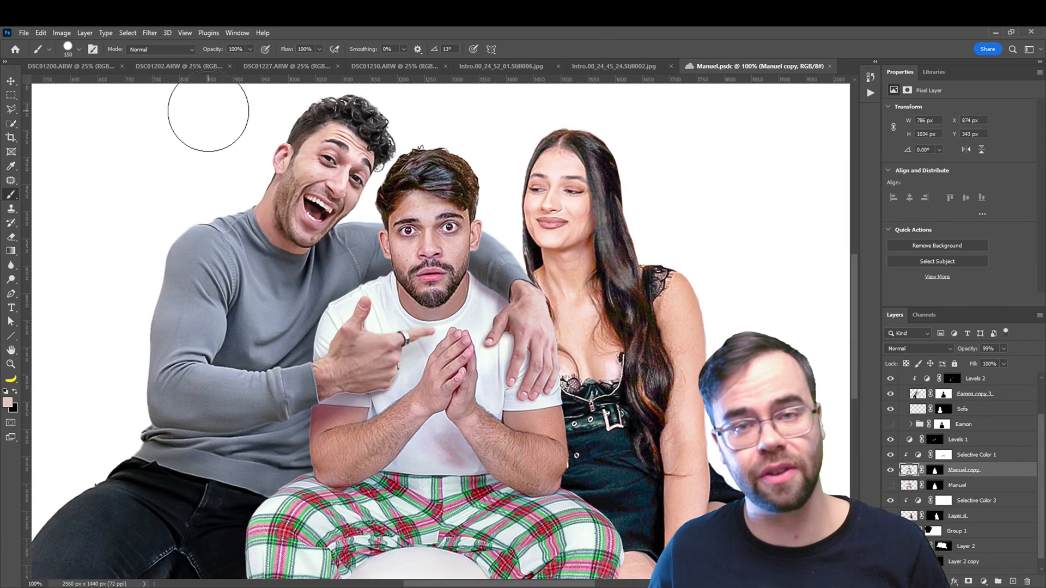
left_click(978, 459)
key("ctrl+shift+alt+n")
left_click(920, 349)
- Sample skin tones and paint them over the face of the man in white on the Color layer
key("ctrl+plus")
key("ctrl+plus")
left_click_drag(417, 218, 435, 480)
left_click(425, 207, "alt")
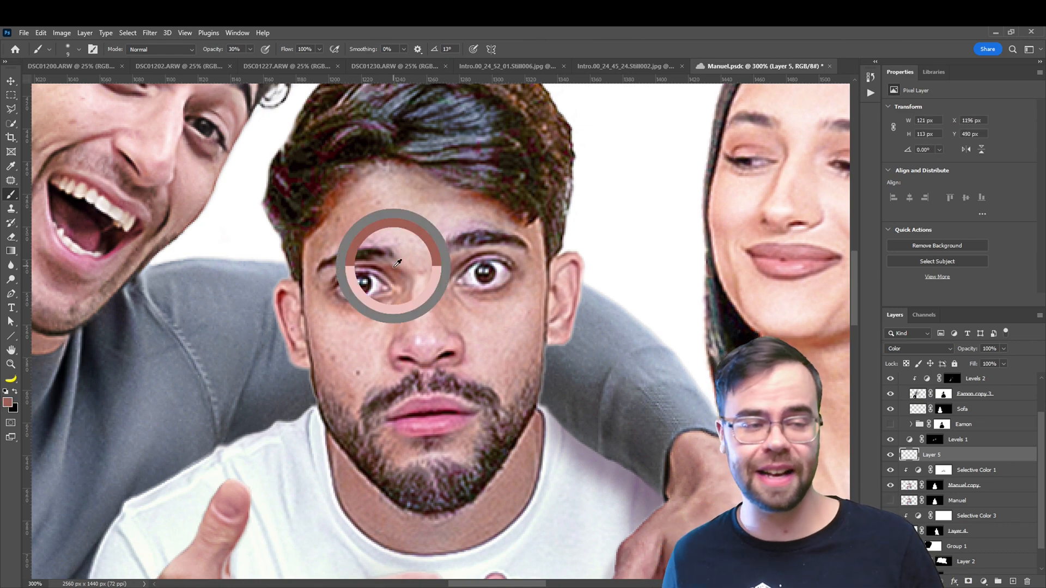
key("ctrl+0")
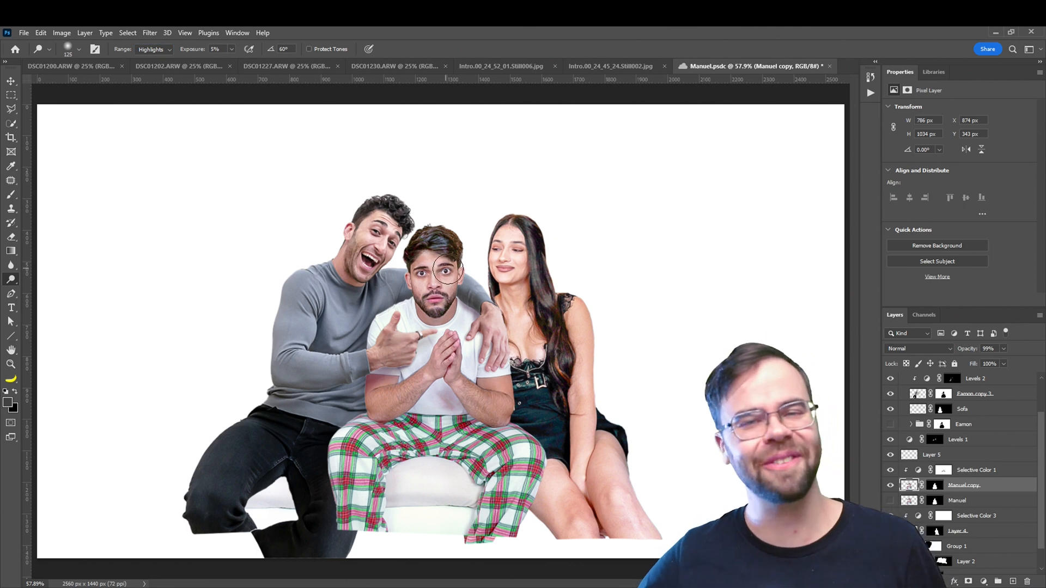
- Set the whites in Selective Color 3 to magenta -2, yellow -3 and black -10, and switch to other color ranges
left_click(943, 516)
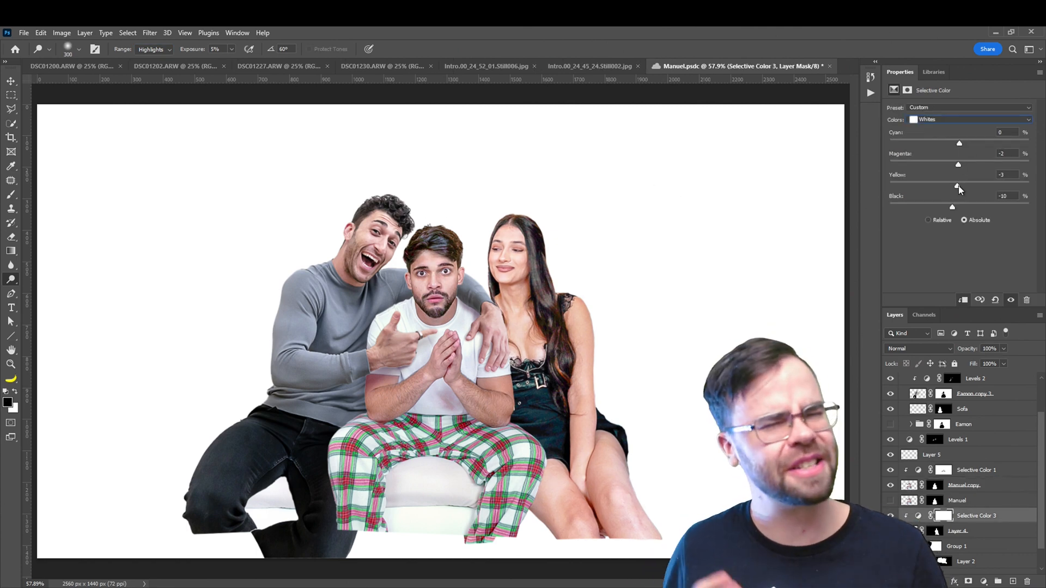
left_click(963, 120)
left_click(966, 136)
left_click(948, 120)
left_click(931, 163)
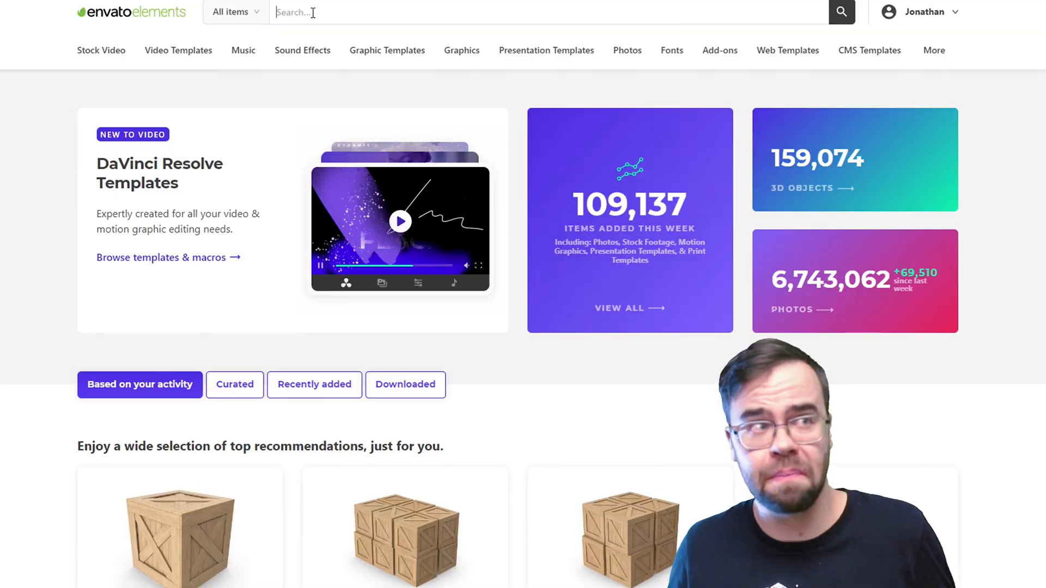
- Switch to Envato Elements and search its 3D items for "rose"
left_click(223, 12)
left_click(236, 385)
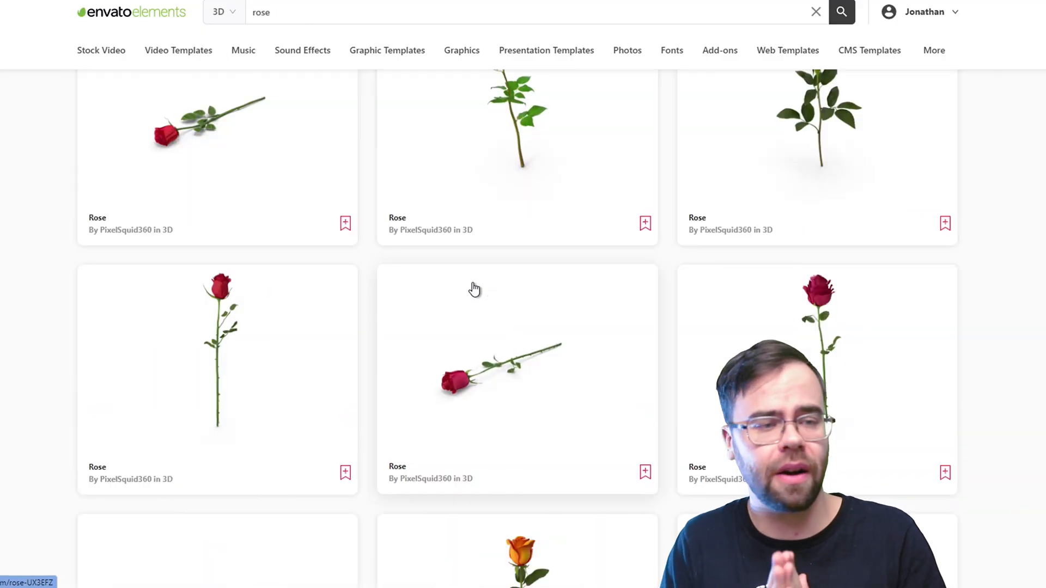
- Open the upright long-stemmed red rose and enter a dating-advice project name for its download
scroll(268, 292, "up", 3)
left_click(268, 292)
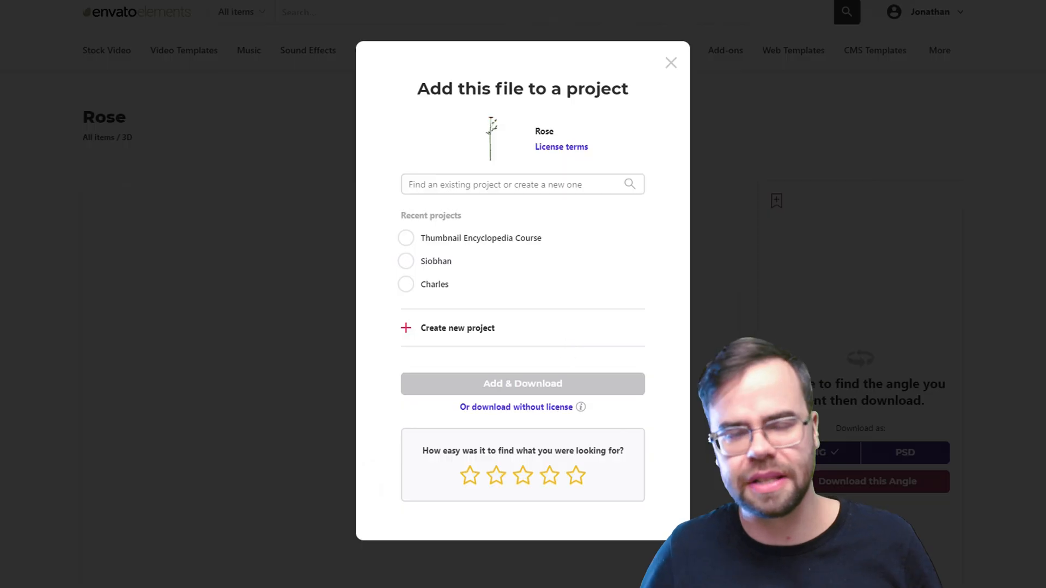
type("Eamon x Manuel Dating Advice")
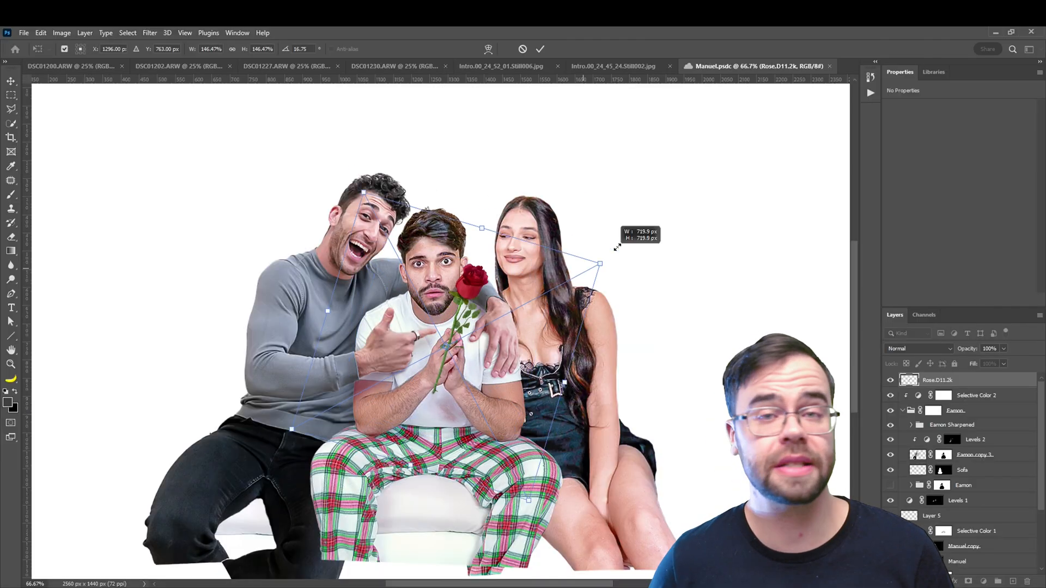
- Back in Photoshop, scale the placed rose to 127.61%, rotate it 21.39° and position it over the clasped hands
left_click_drag(618, 247, 612, 261)
left_click_drag(612, 261, 629, 322)
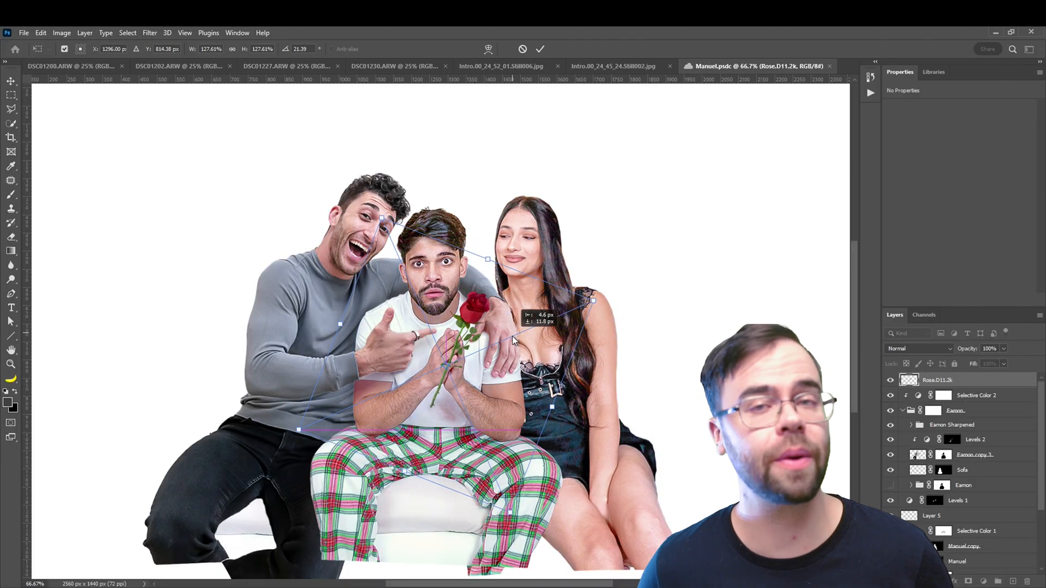
left_click_drag(512, 335, 513, 338)
key("Return")
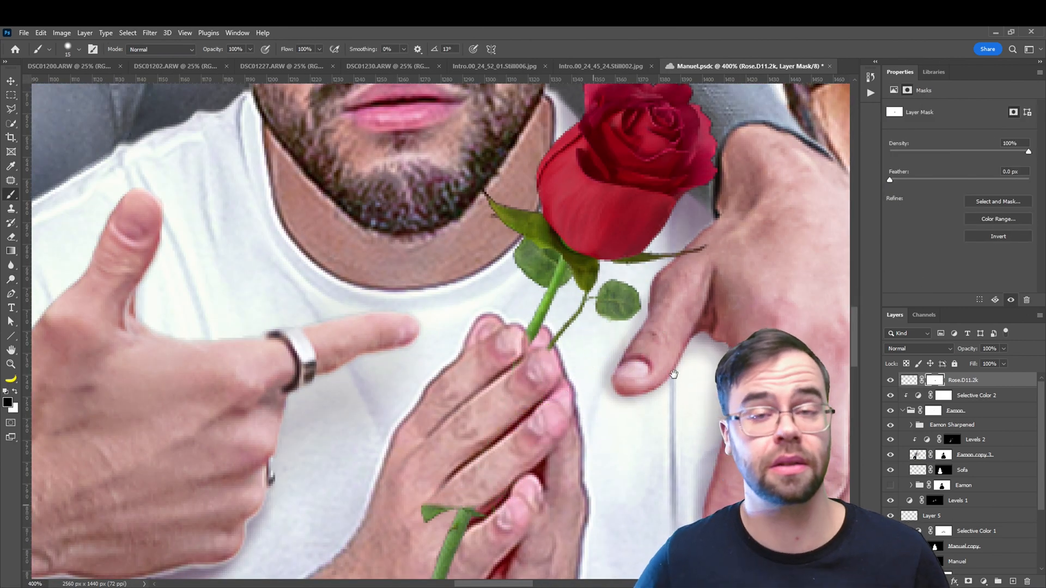
- Mask the rose's stem and leaves where they pass behind the fingers of the man in white
left_click_drag(674, 375, 763, 213)
left_click_drag(547, 360, 520, 347)
left_click_drag(604, 177, 526, 294)
left_click_drag(619, 283, 598, 465)
key("ctrl+0")
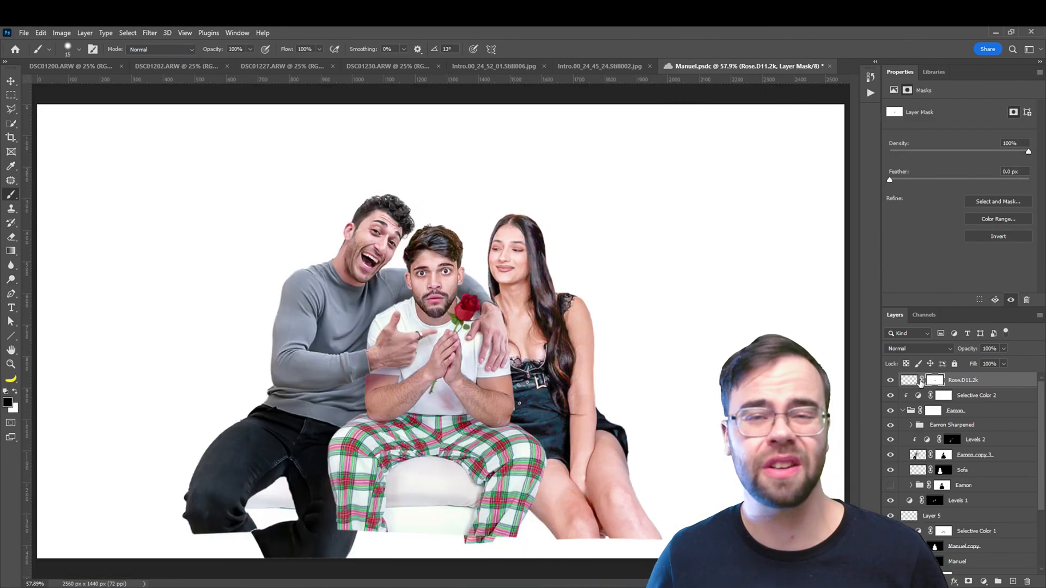
- Scale the rose to 84.54%, reposition it over the clasped hands, and brighten it with Levels at midtones 1.10 and highlights 205
left_click(908, 380)
key("ctrl+t")
key("ctrl+plus")
key("ctrl+plus")
key("ctrl+plus")
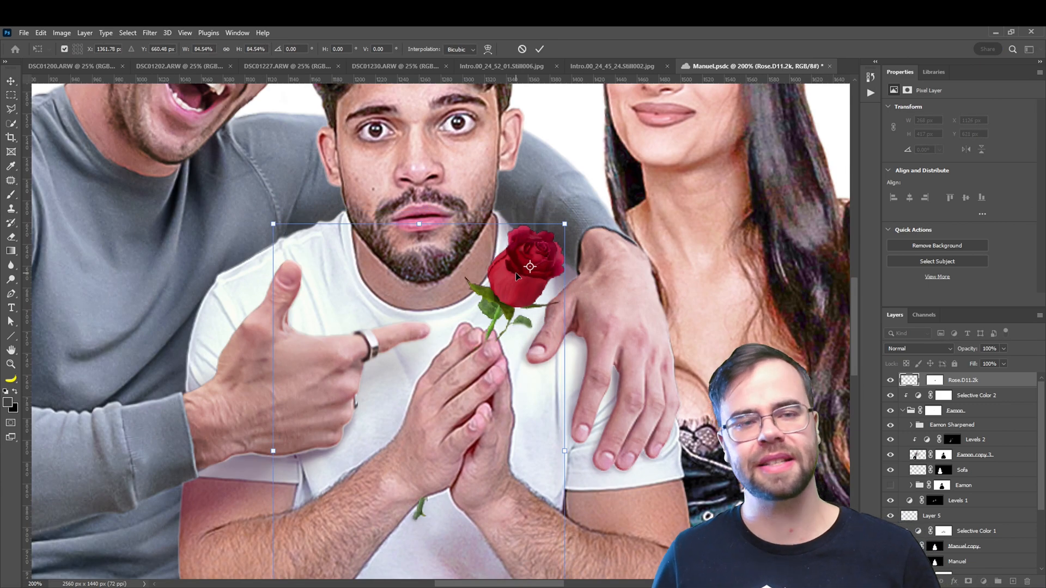
key("shift+Down")
key("Return")
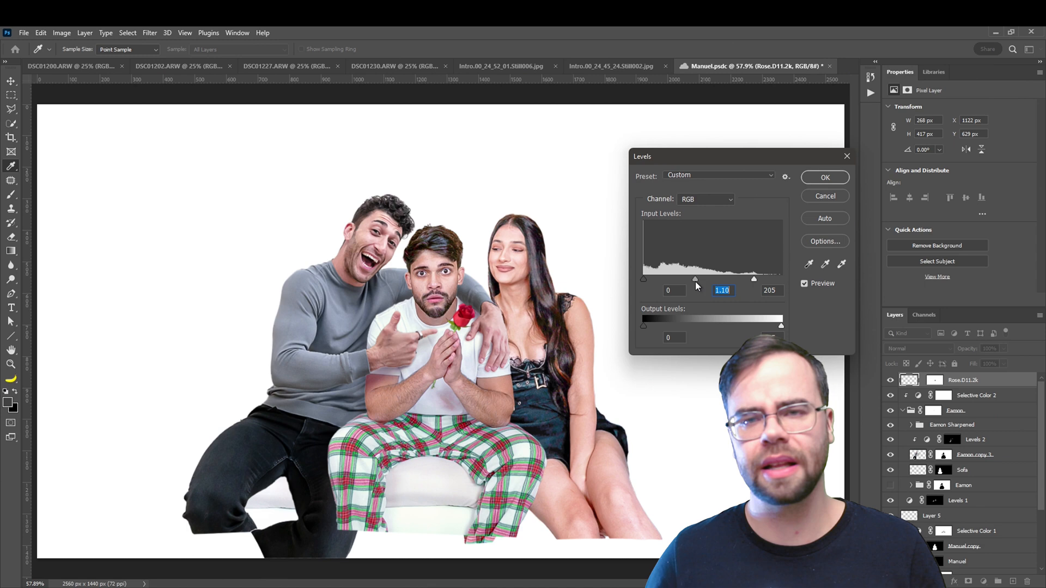
left_click(807, 173)
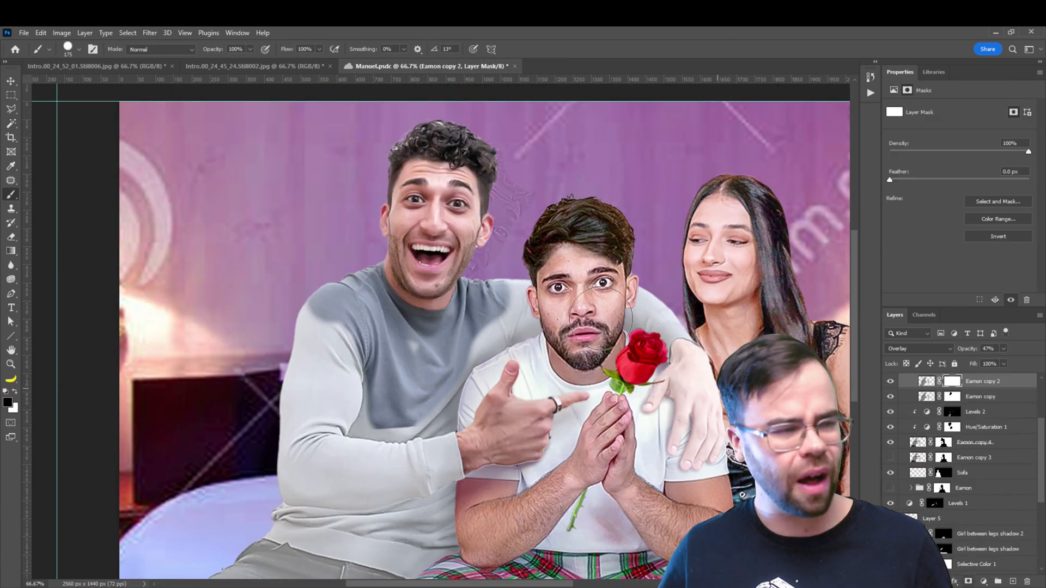
- Mask the Hue/Saturation adjustment off the trousers along the hem and colorize the shirt blue with hue 215, saturation 37, lightness +28
key("ctrl+plus")
key("ctrl+plus")
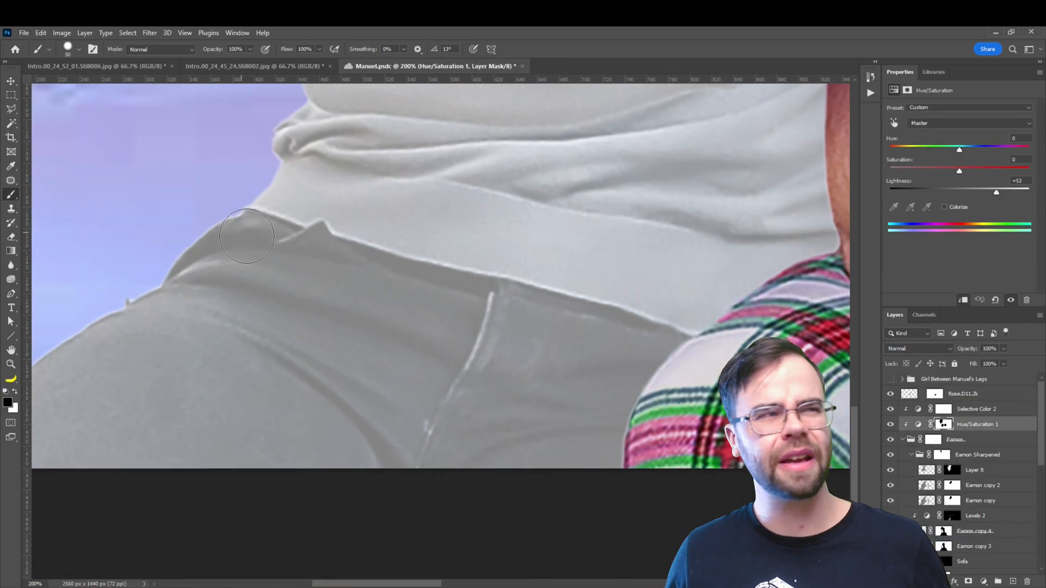
left_click_drag(670, 349, 310, 210)
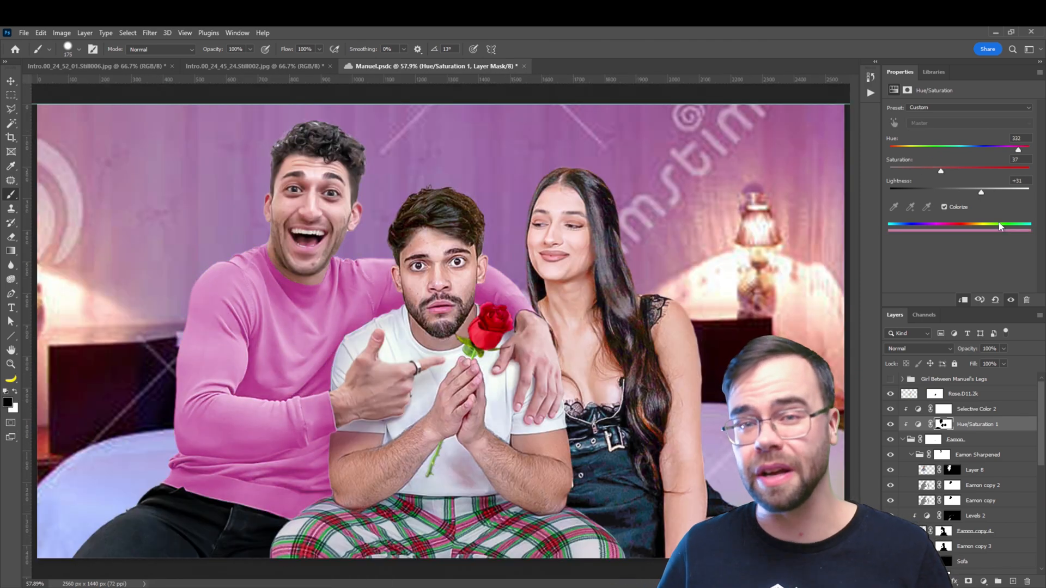
left_click_drag(979, 192, 999, 194)
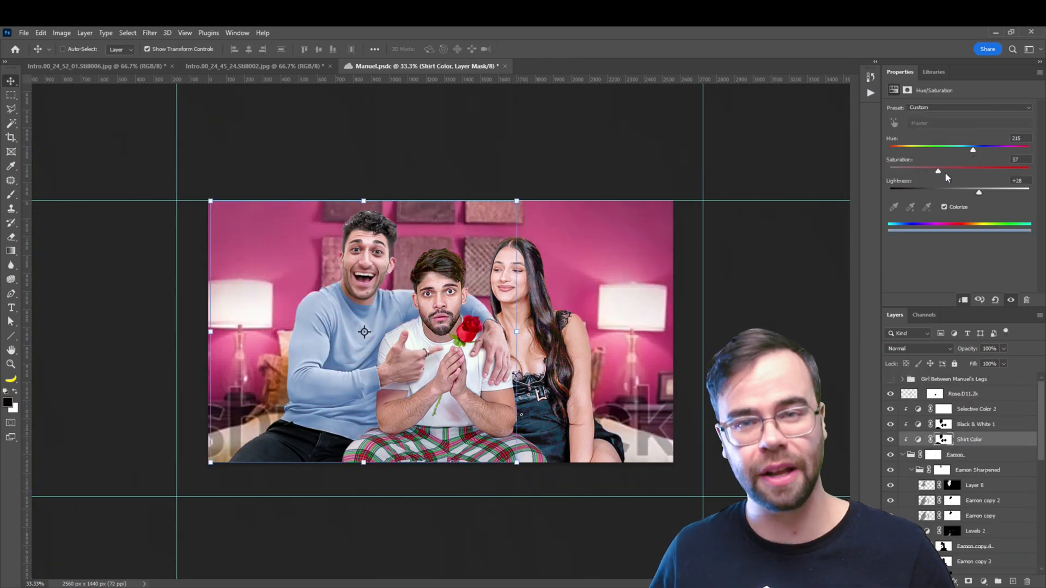
- Add Selective Color to the background with whites yellow +16 and reds cyan +26, magenta -16, yellow +1, masking it off the bed
left_click(969, 581)
left_click(976, 434)
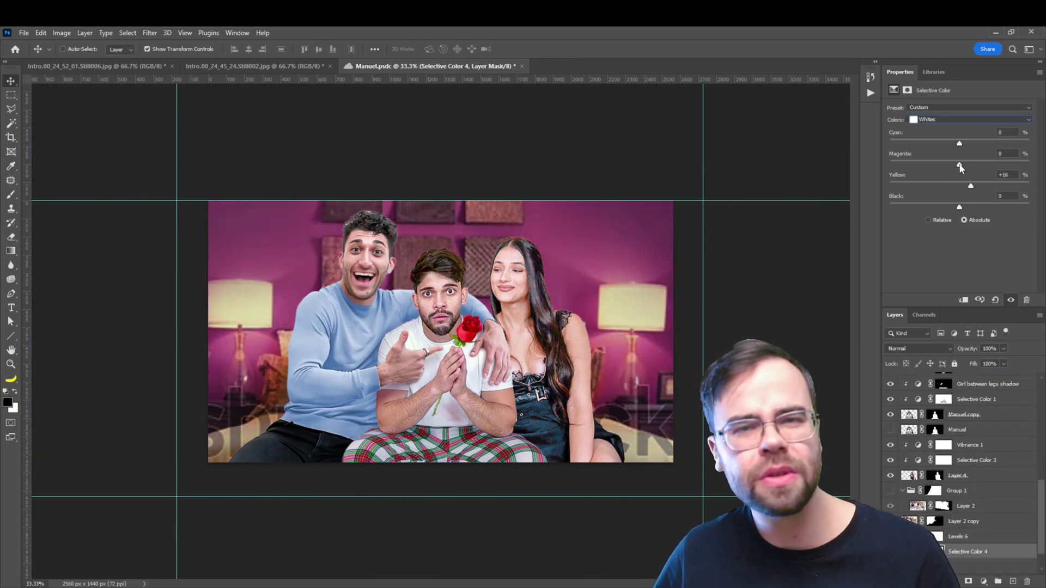
left_click_drag(959, 143, 977, 142)
left_click_drag(959, 165, 950, 166)
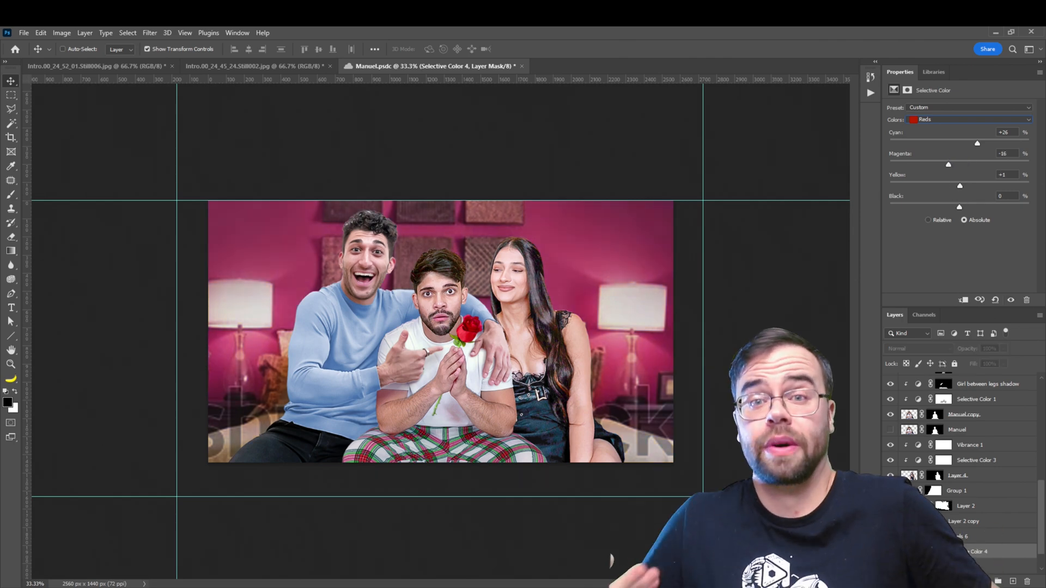
key("b")
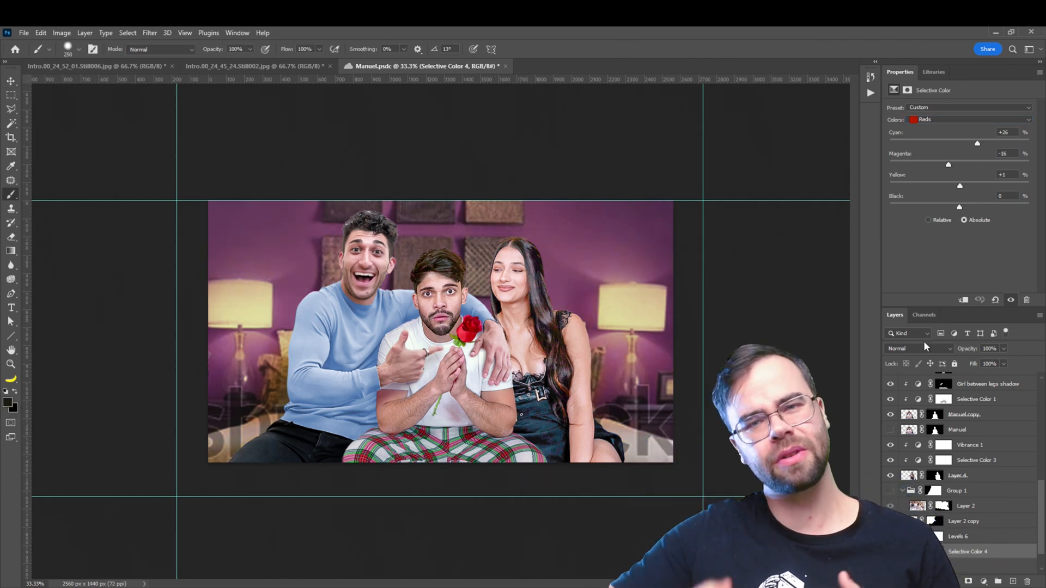
- Deepen the background's purple by raising black in the reds and magenta in another color range of the same Selective Color adjustment
mouse_move(960, 207)
left_mouse_down()
mouse_move(950, 208)
mouse_move(989, 209)
mouse_move(971, 208)
left_mouse_up()
left_click(968, 120)
left_click(937, 200)
left_click(969, 119)
left_click(937, 190)
left_click_drag(959, 164, 970, 164)
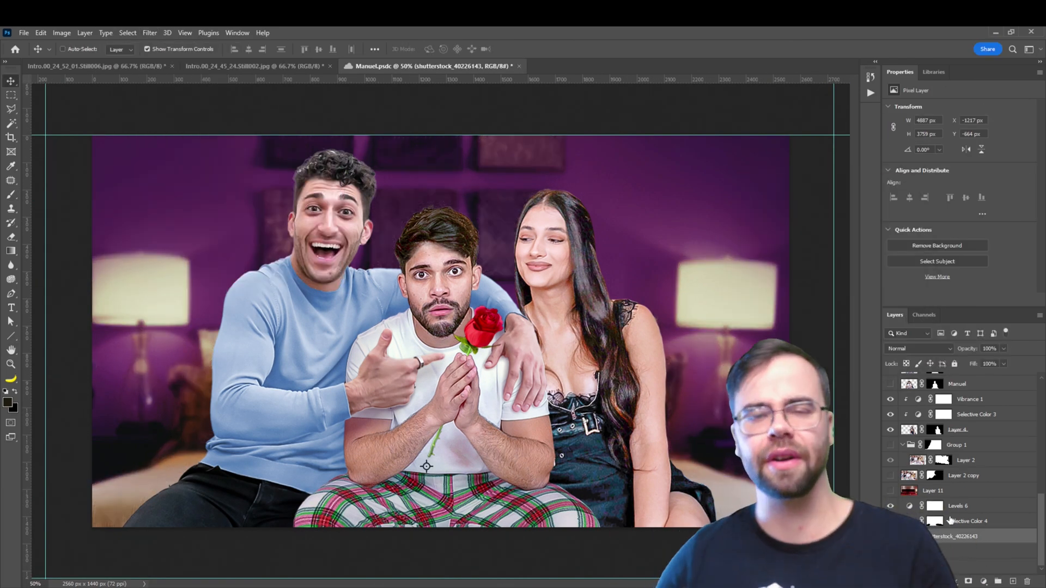
- Clip a Selective Color adjustment for magentas to the people group and retouch the hair edges of the man in the sweater
left_click(926, 508)
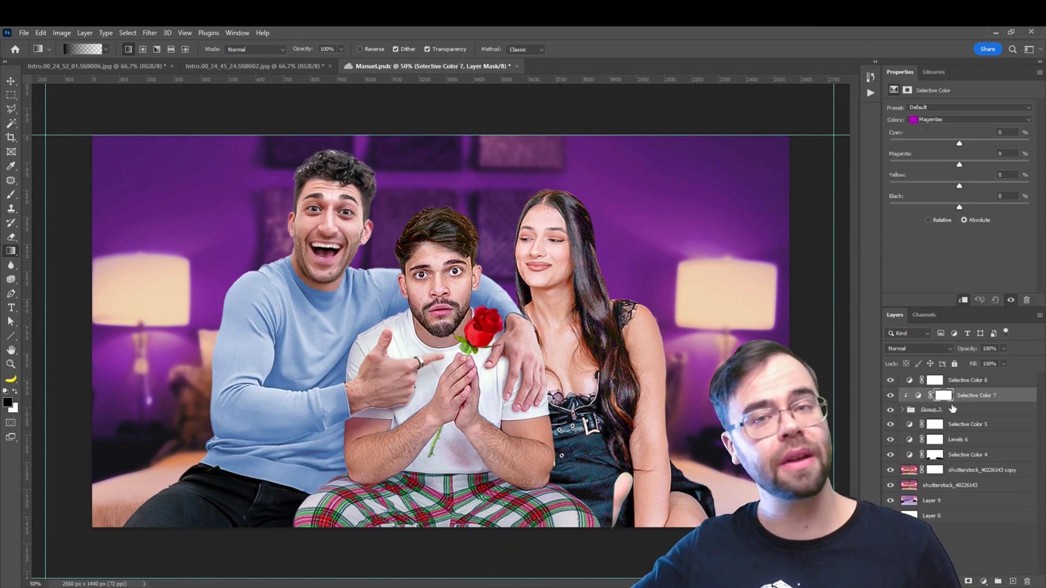
left_click(970, 119)
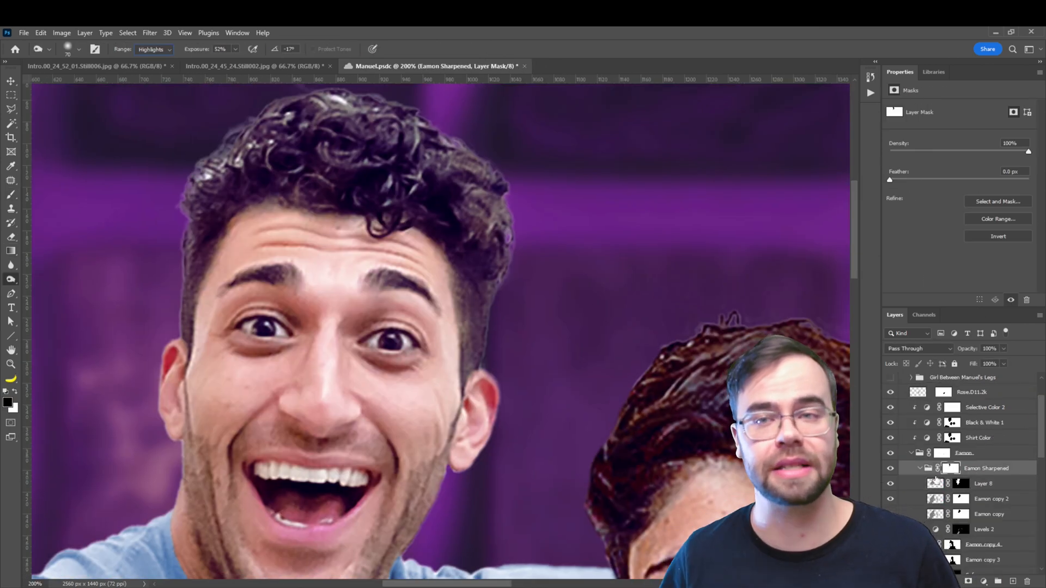
key("s")
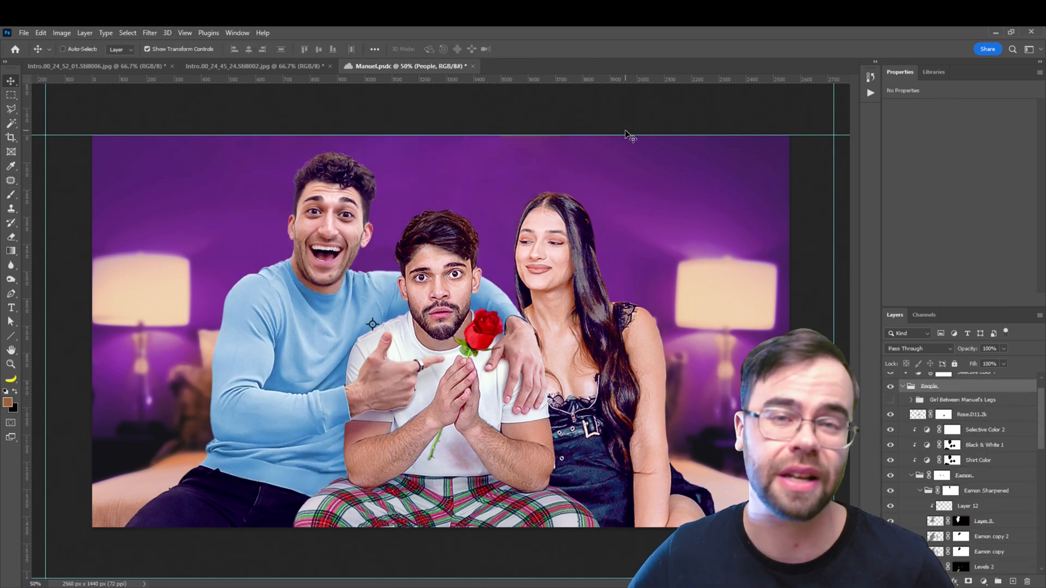
- Check the People group's blend mode and compare the background with and without its Brightness/Contrast adjustment
left_click(920, 349)
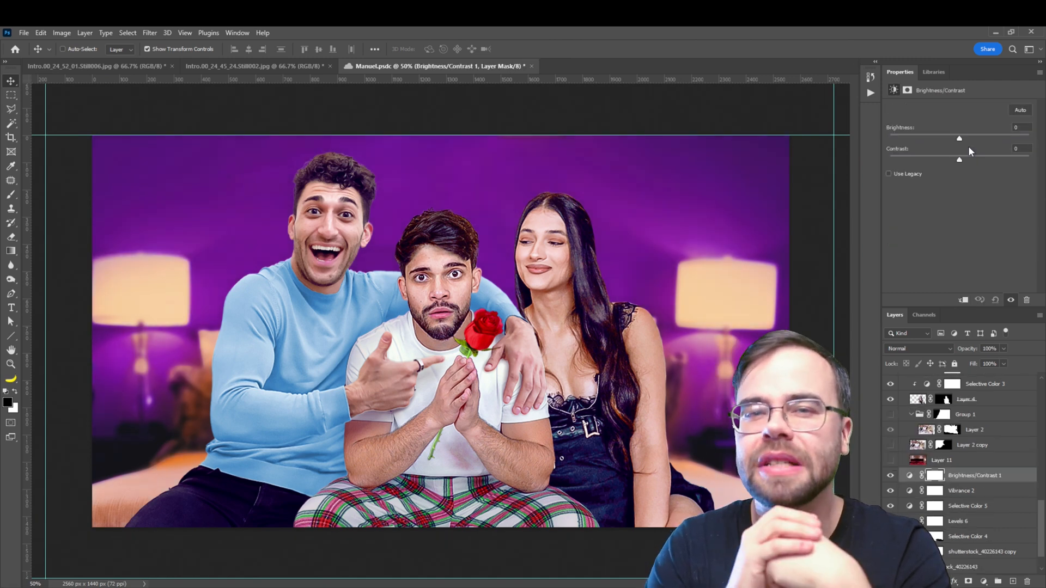
left_click(889, 481)
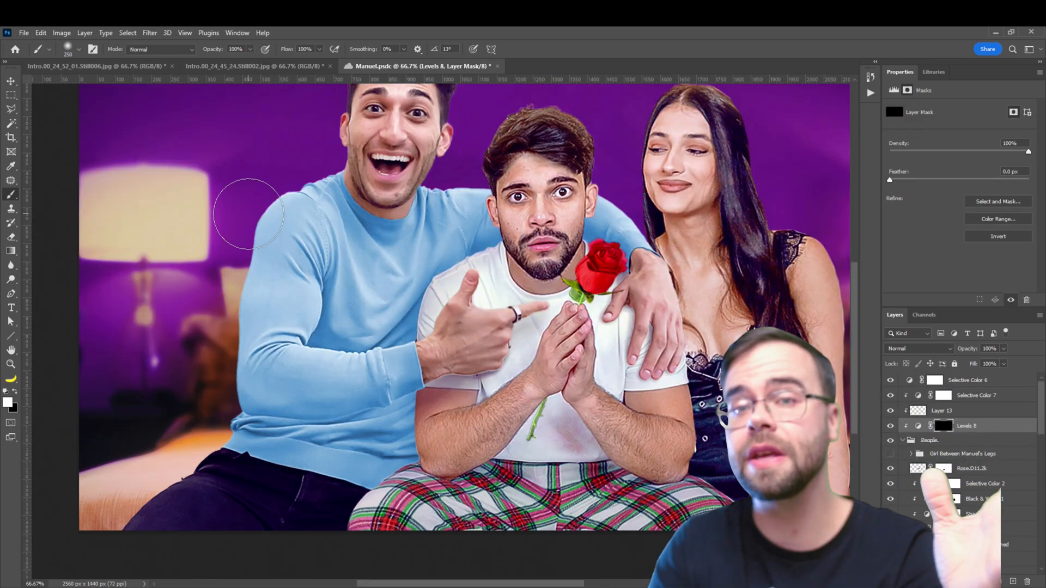
- Paint rim light along the outer edges of the three people on the black Levels mask, lowering the brush opacity to 30%
left_click_drag(242, 267, 290, 178)
scroll(289, 178, "up", 3)
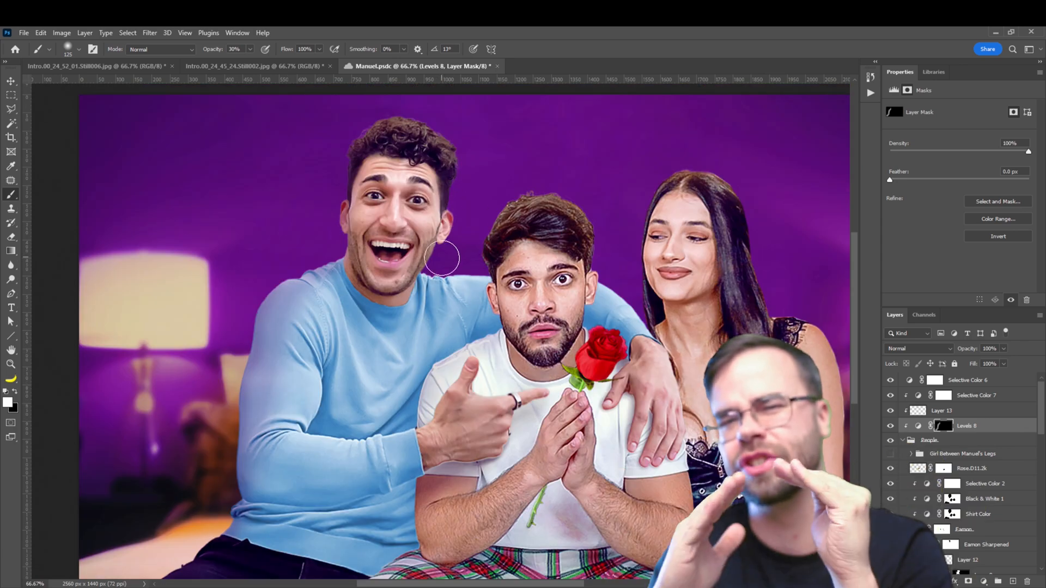
left_click_drag(756, 226, 541, 87)
left_click_drag(620, 115, 626, 322)
left_click_drag(626, 218, 695, 409)
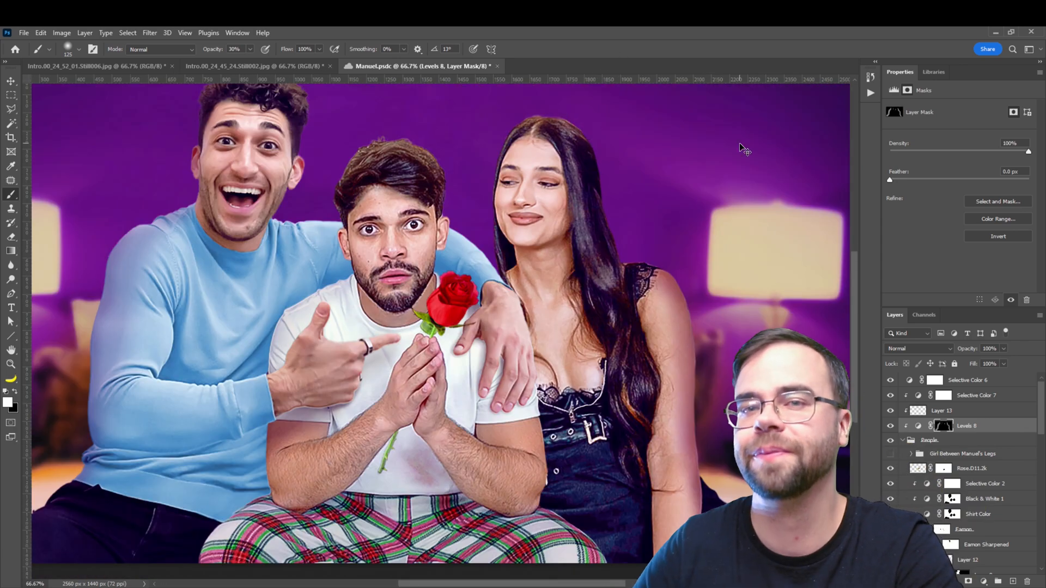
left_click_drag(92, 430, 131, 216)
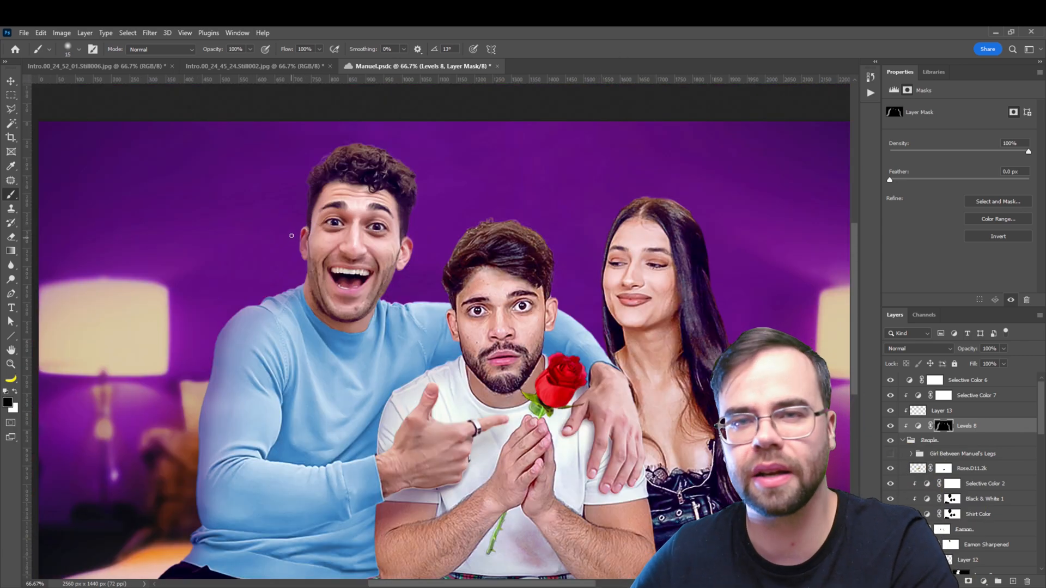
- Soften the people's rim light on the Levels mask with a 575 px black brush at 40% opacity and open its Levels settings
key("bracketright")
key("bracketright")
key("bracketright")
key("bracketright")
key("bracketright")
key("bracketright")
key("4")
key("ctrl+0")
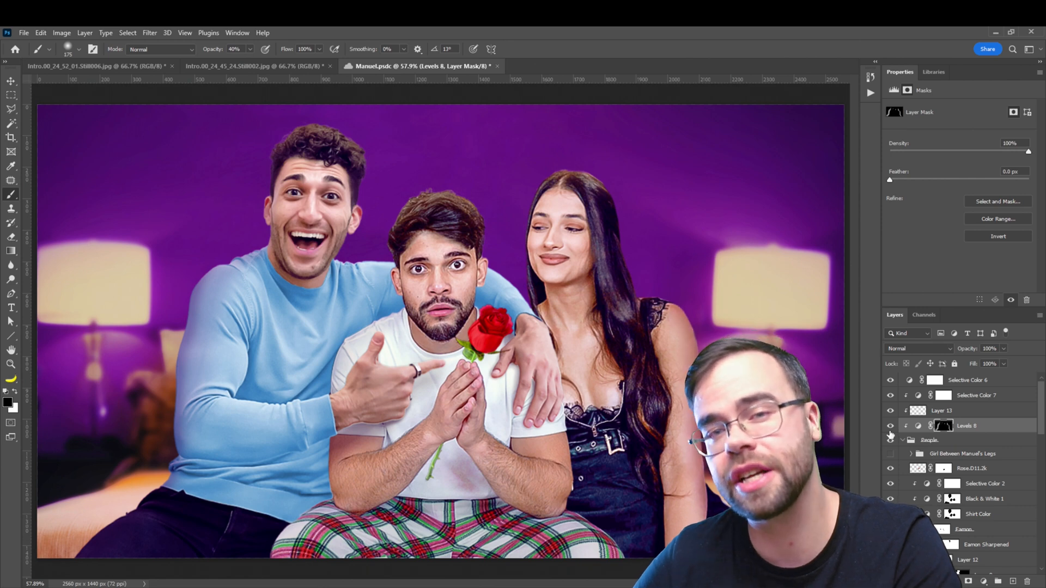
left_click(919, 425)
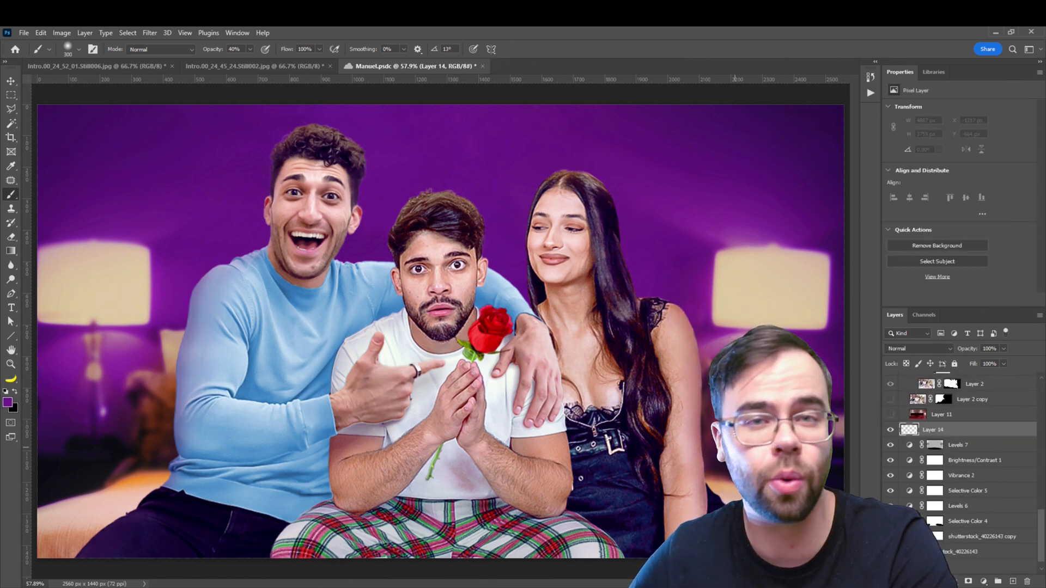
- Paint soft purple over the lower background on a new layer with a 300 px brush at 40% opacity
key("ctrl+minus")
key("ctrl+minus")
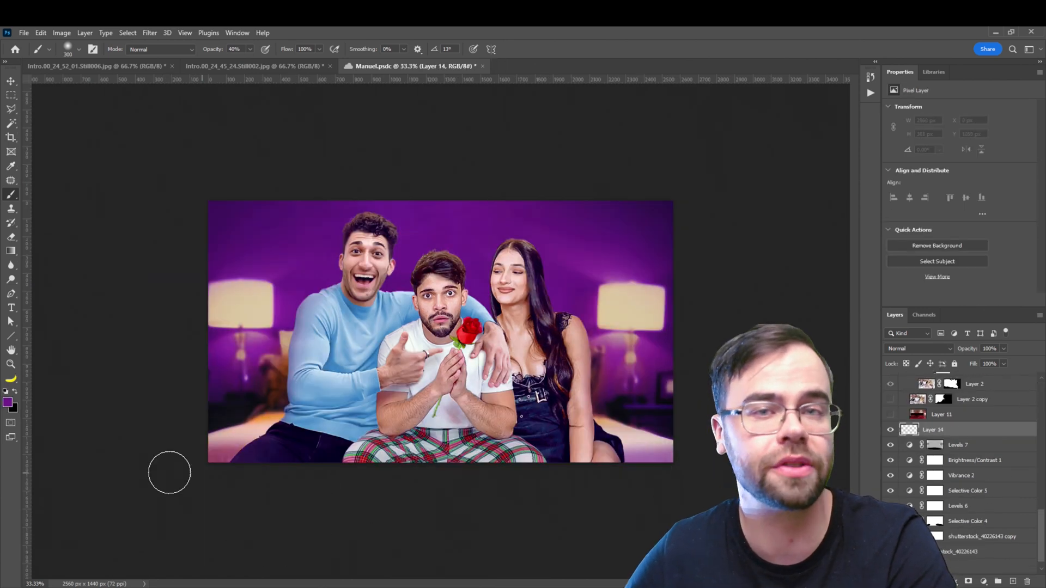